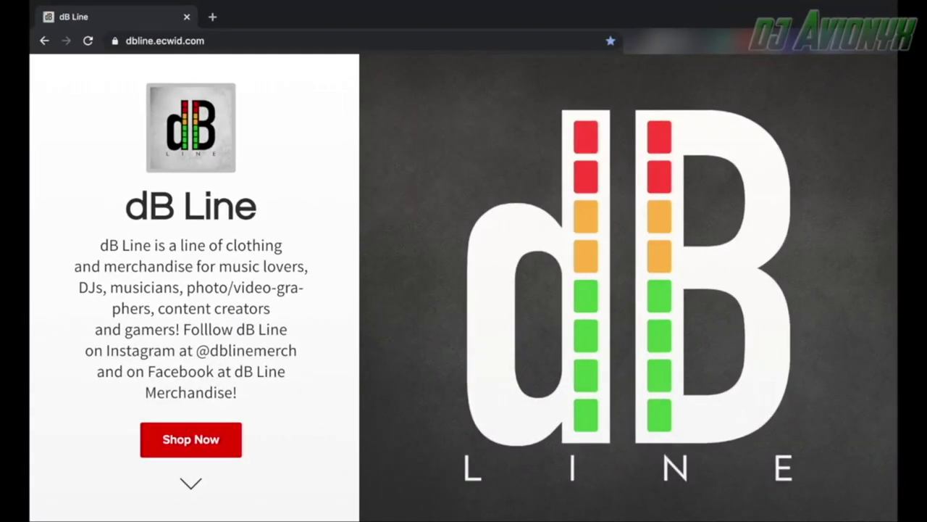
# - Scroll the dB Line store page down to the category tiles and Featured Products t-shirts
pyautogui.scroll(-2, 464, 287)
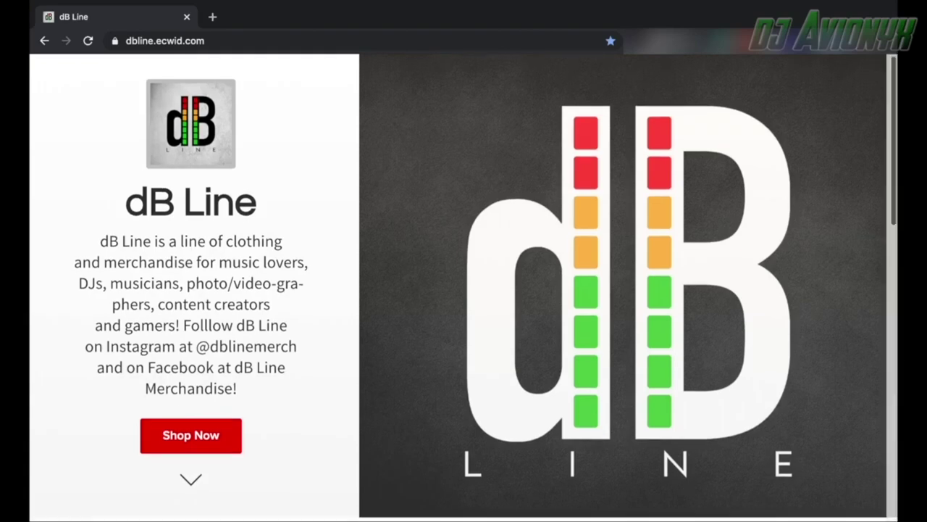
pyautogui.scroll(-3, 463, 287)
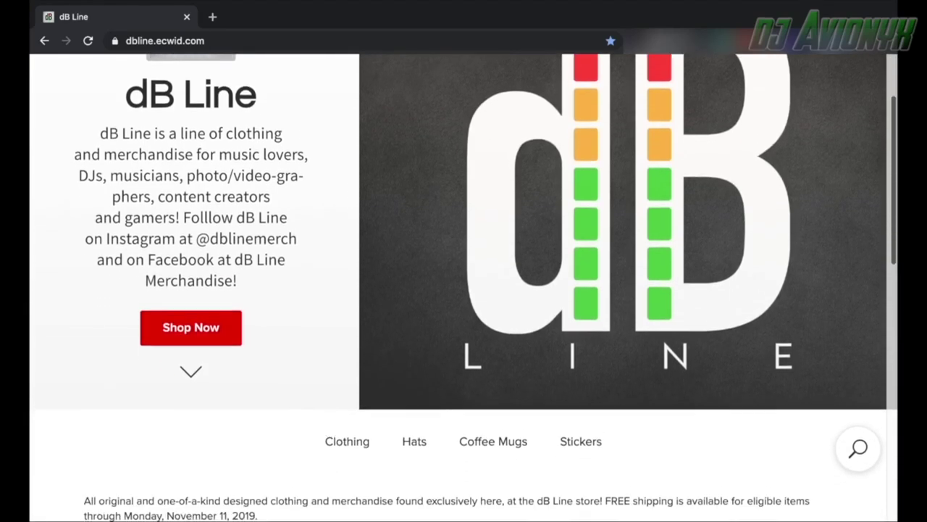
pyautogui.scroll(-3, 463, 287)
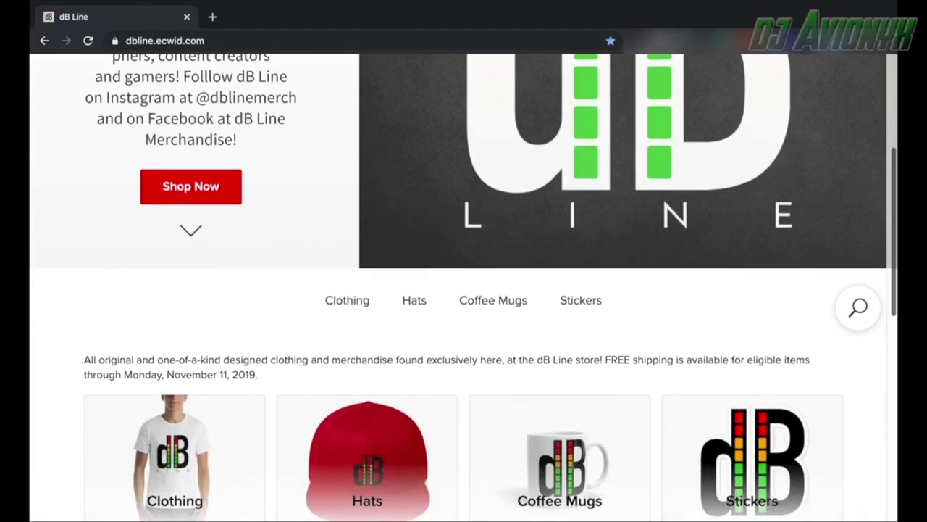
pyautogui.scroll(-3, 464, 287)
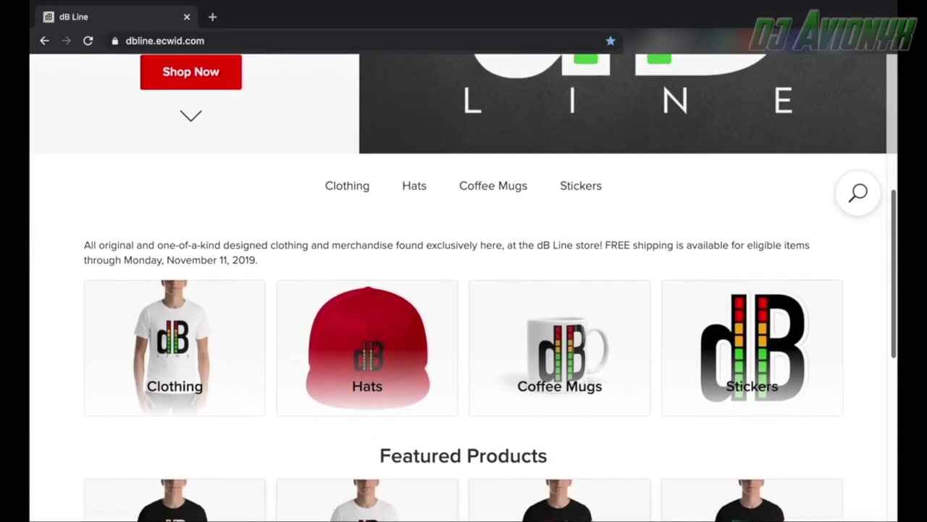
pyautogui.scroll(-1, 464, 287)
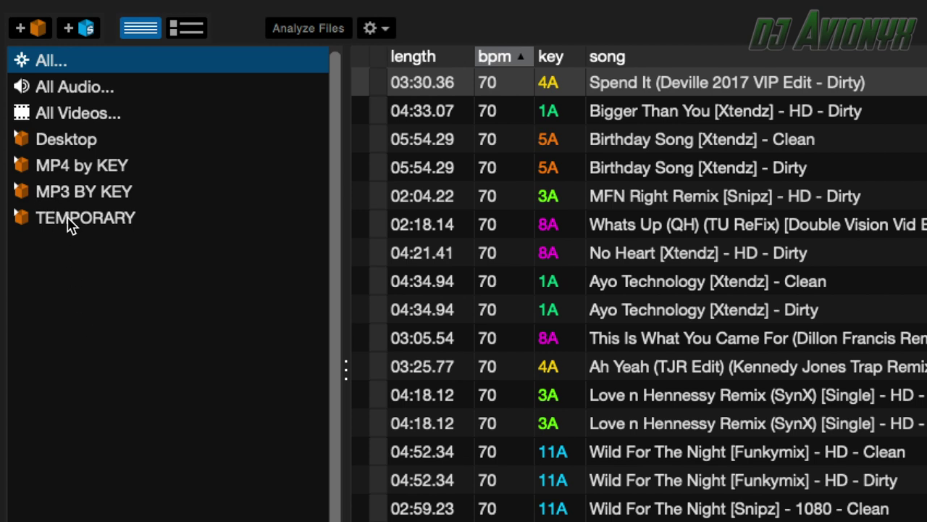
# - Select the MP4 by KEY crate and toggle its key subcrate list open and closed
pyautogui.click(19, 167)
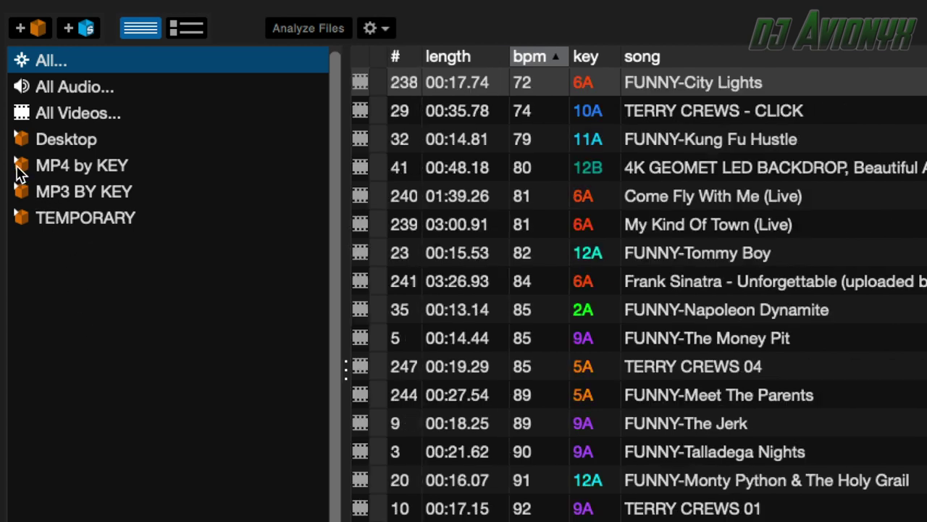
pyautogui.click(17, 165)
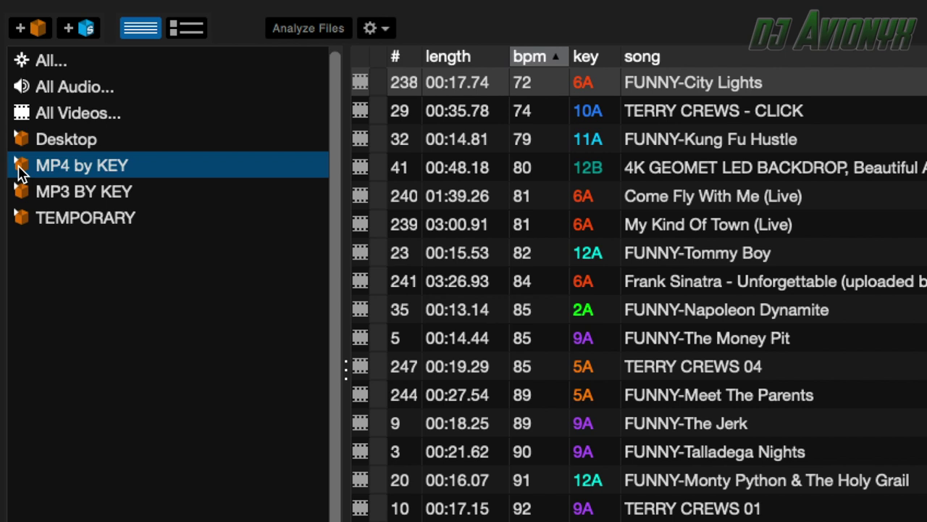
pyautogui.click(20, 168)
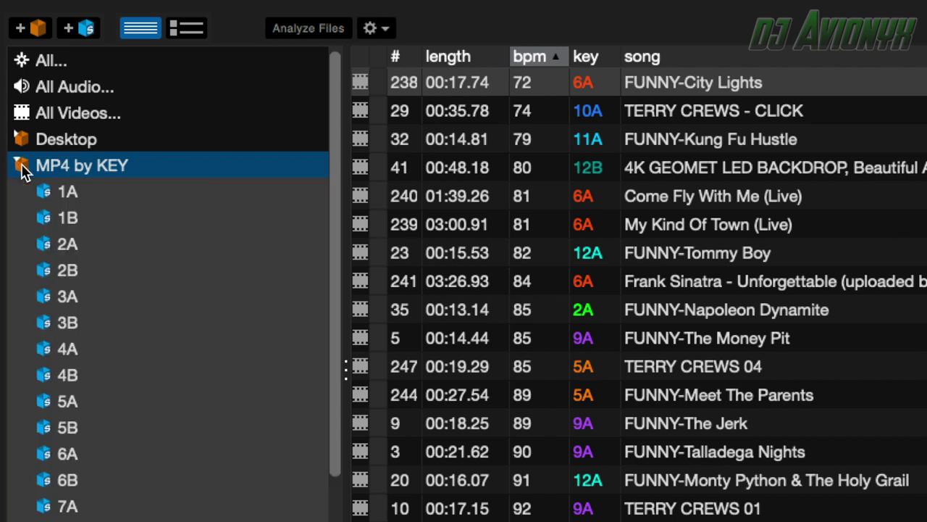
pyautogui.click(20, 168)
pyautogui.click(20, 168)
pyautogui.click(19, 168)
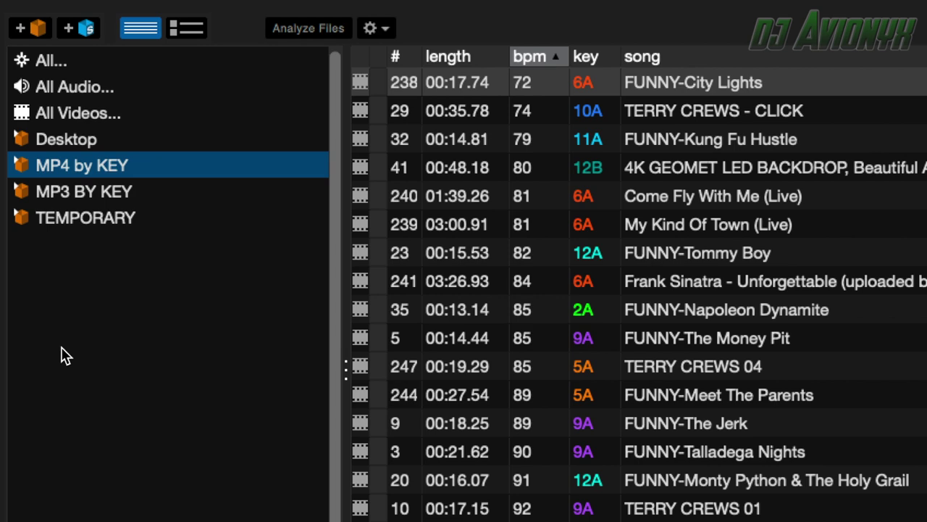
# - Browse the MP3 BY KEY crate's tracks and briefly expand its key subcrates
pyautogui.click(71, 201)
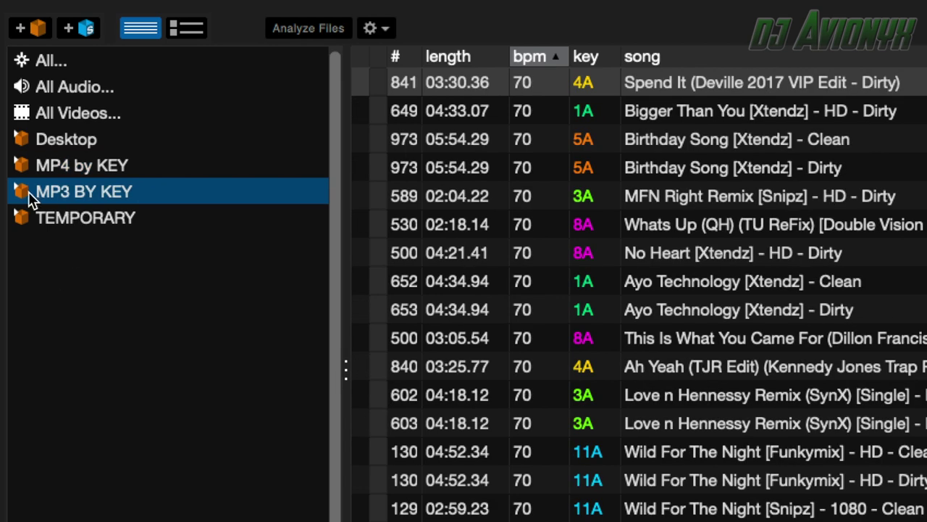
pyautogui.click(19, 193)
pyautogui.scroll(-5, 169, 356)
pyautogui.scroll(5, 169, 356)
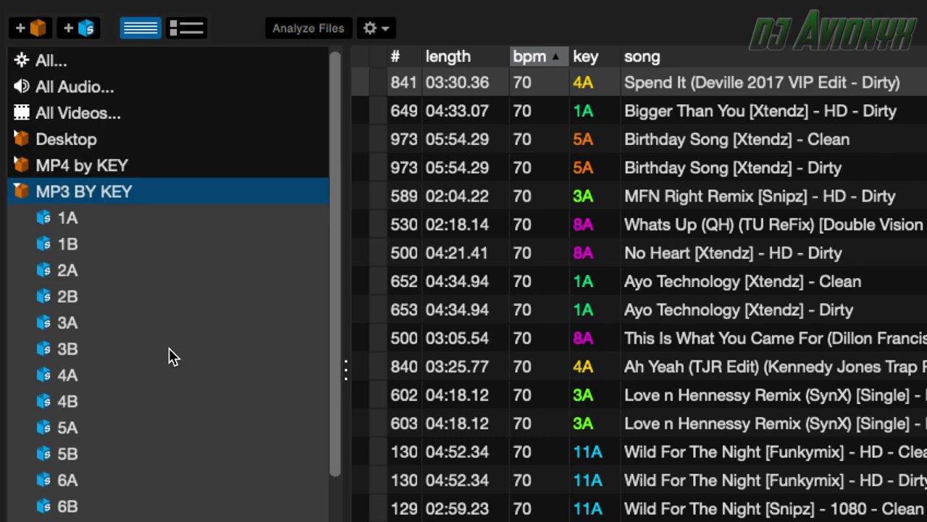
pyautogui.click(20, 192)
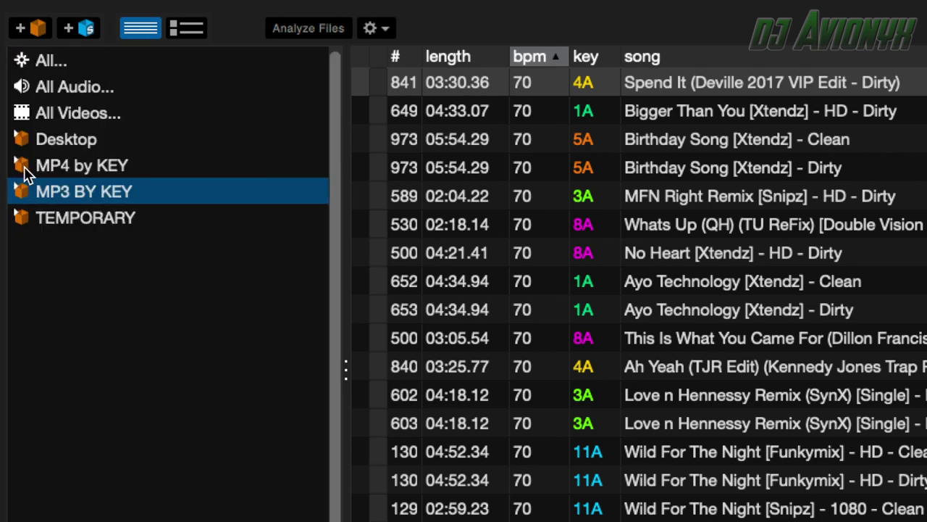
# - Reselect MP4 by KEY and leave its 1A–12B subcrates expanded
pyautogui.click(22, 167)
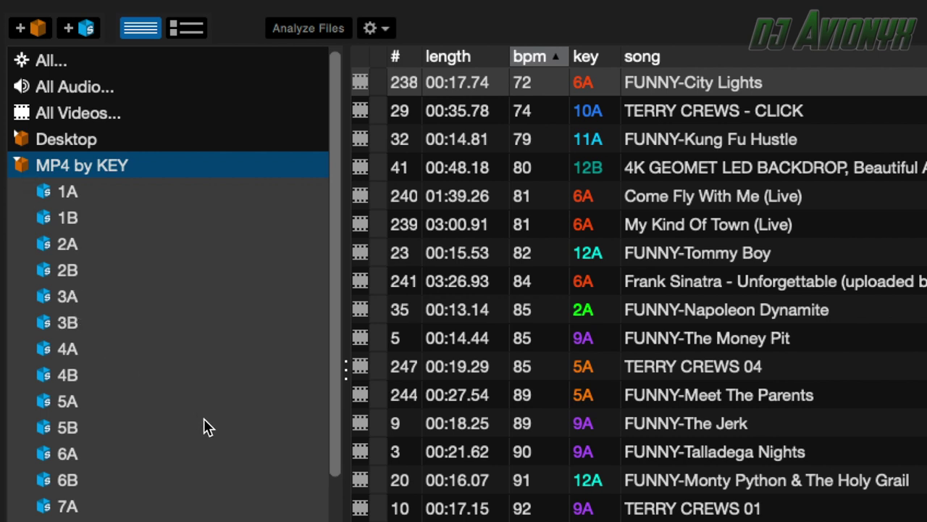
pyautogui.scroll(-3, 79, 274)
pyautogui.scroll(3, 79, 275)
pyautogui.click(16, 164)
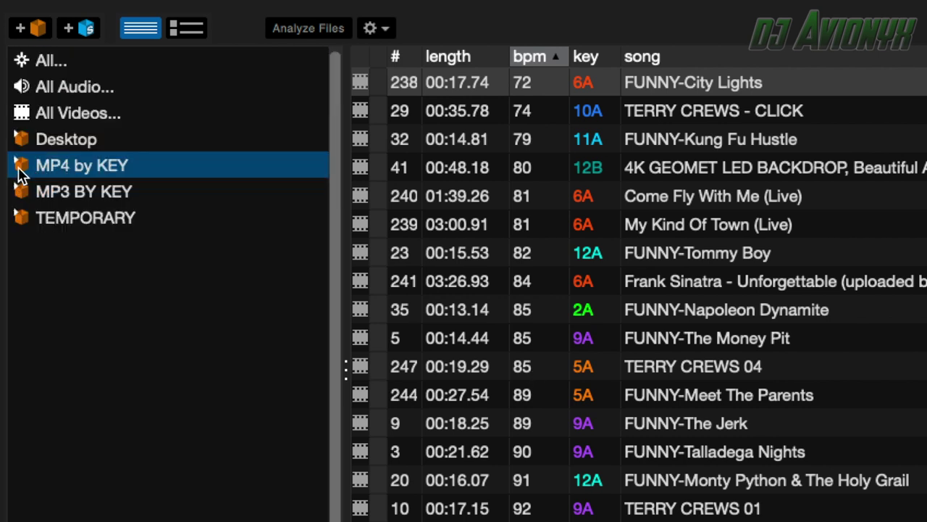
pyautogui.click(25, 171)
pyautogui.scroll(-3, 87, 274)
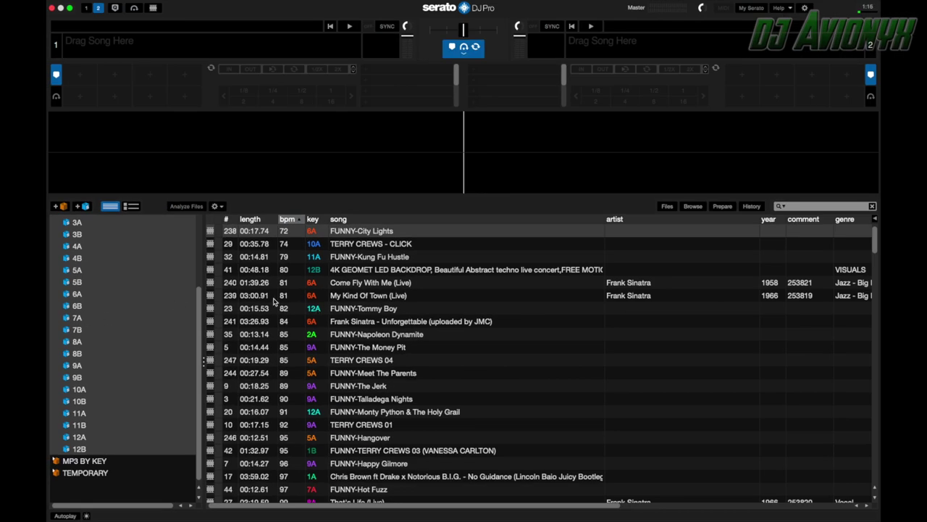
# - Collapse MP4 by KEY and expand MP3 BY KEY to reveal its key subcrates
pyautogui.scroll(-5, 384, 347)
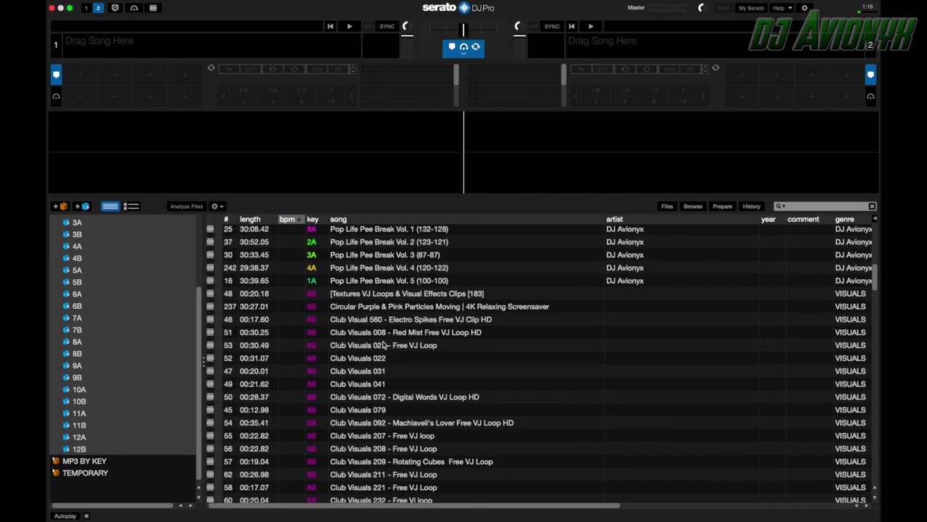
pyautogui.scroll(5, 384, 346)
pyautogui.scroll(5, 105, 259)
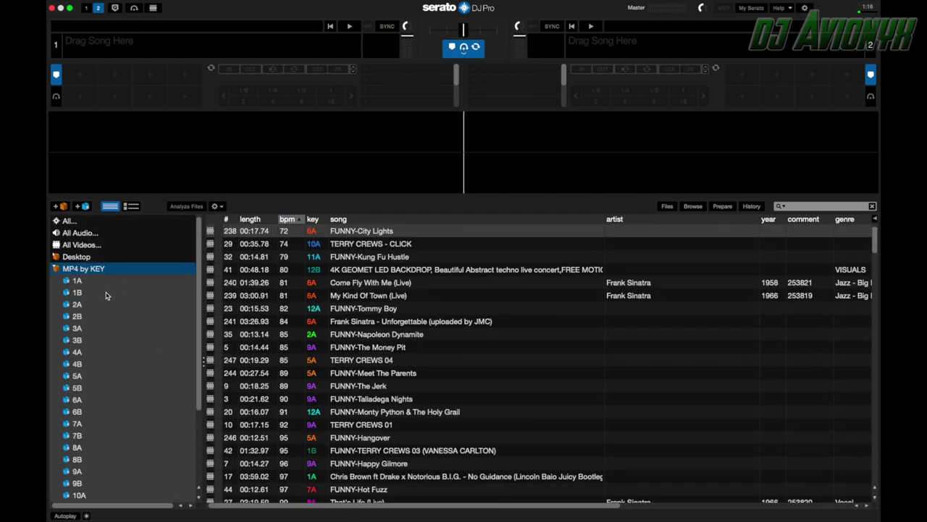
pyautogui.click(57, 269)
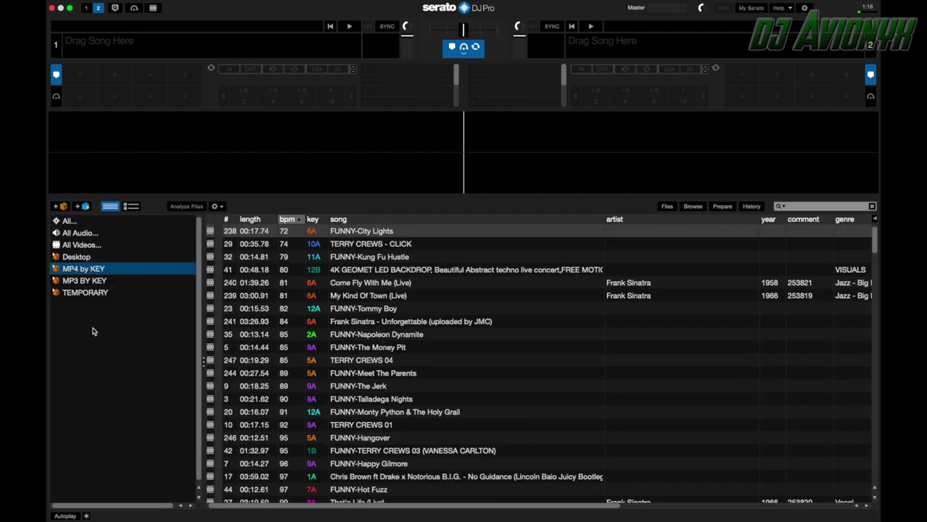
pyautogui.click(56, 281)
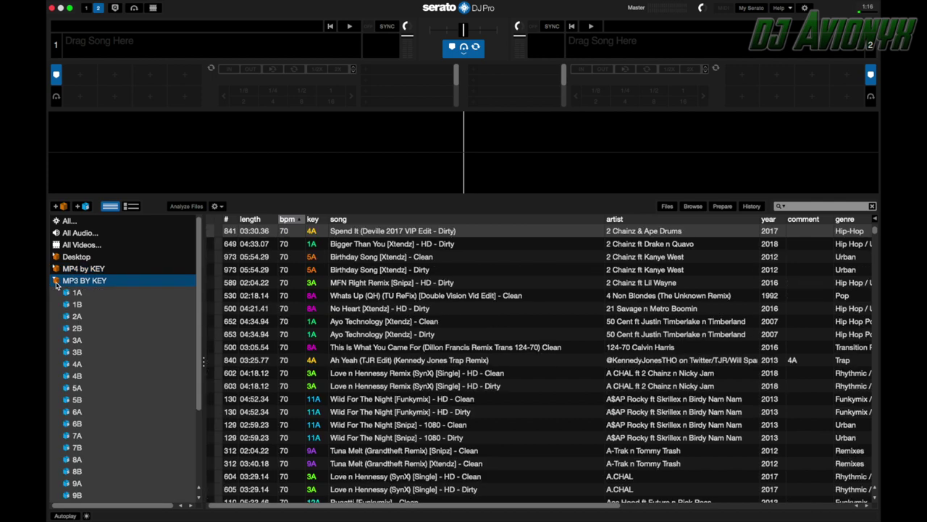
pyautogui.scroll(-3, 98, 323)
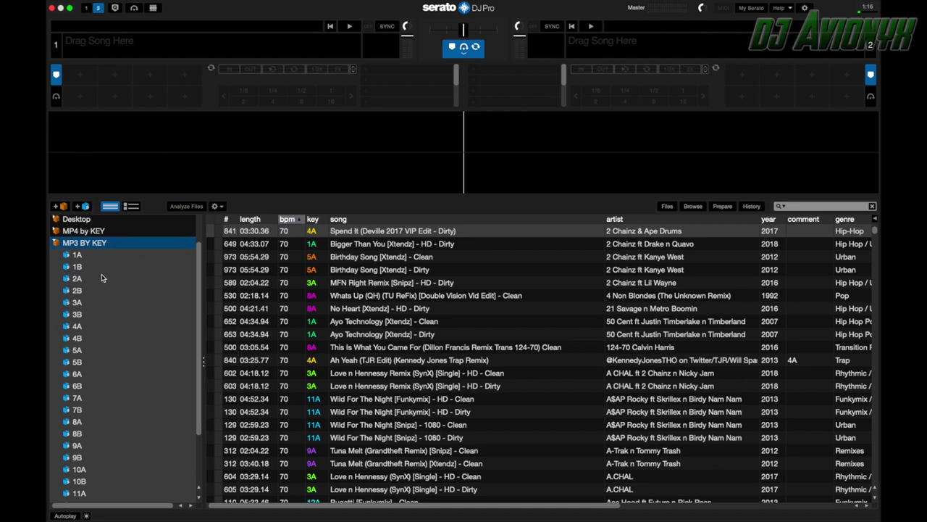
# - Select the 1A subcrate, then move down to 2A to list its key 2A tracks
pyautogui.click(77, 256)
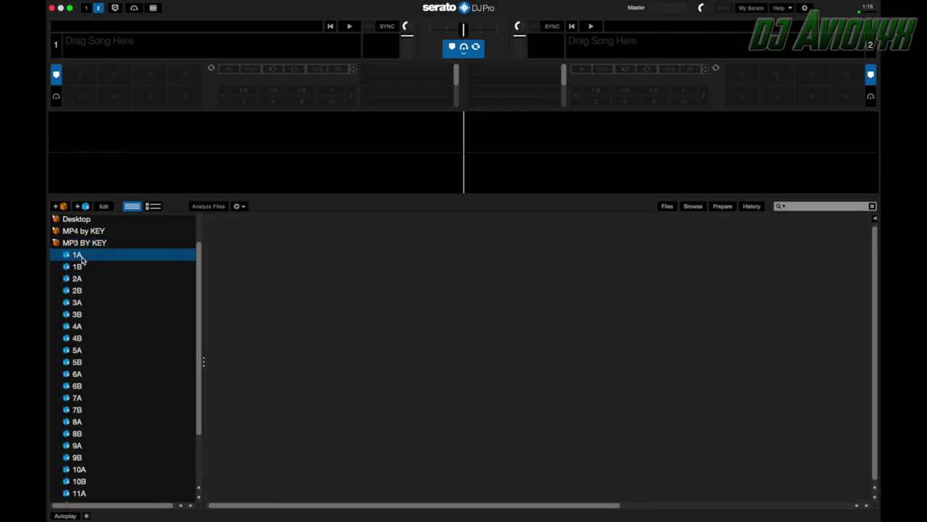
pyautogui.press('Down')
pyautogui.press('Down')
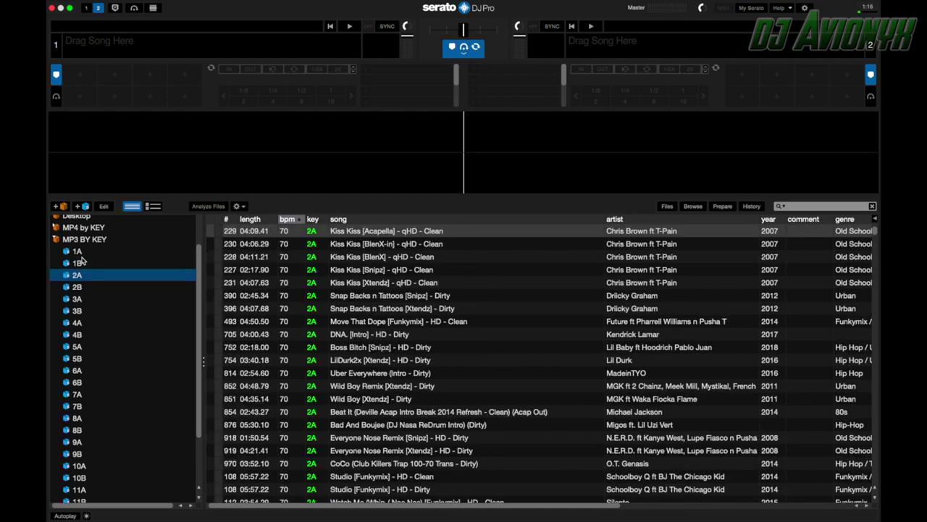
pyautogui.scroll(-5, 81, 261)
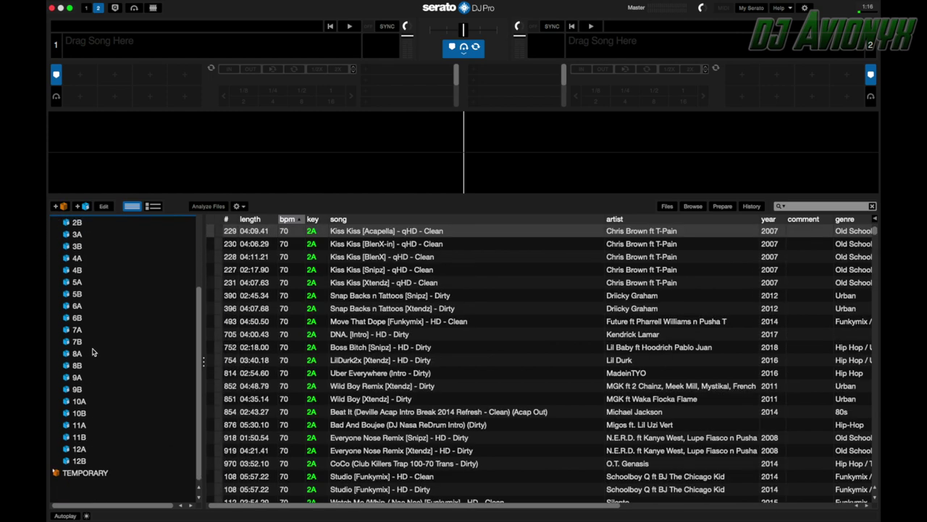
pyautogui.scroll(3, 88, 293)
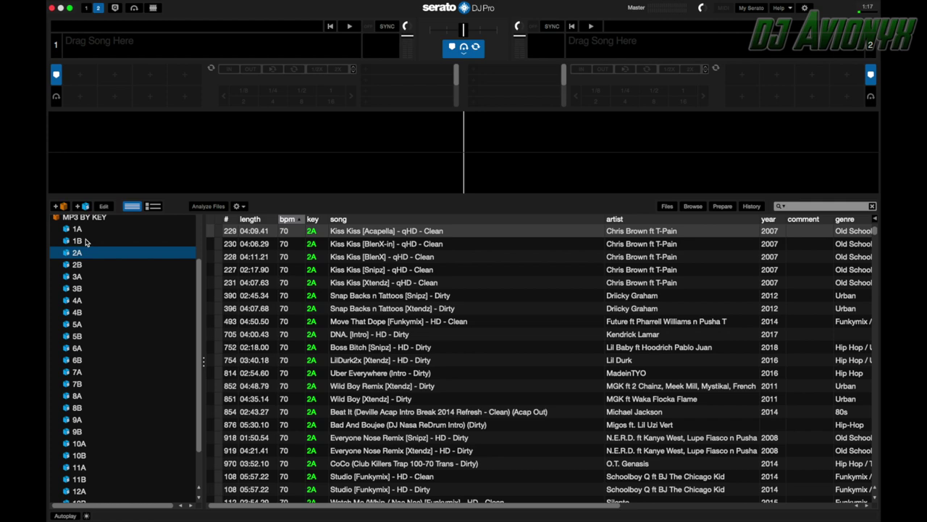
pyautogui.scroll(5, 85, 266)
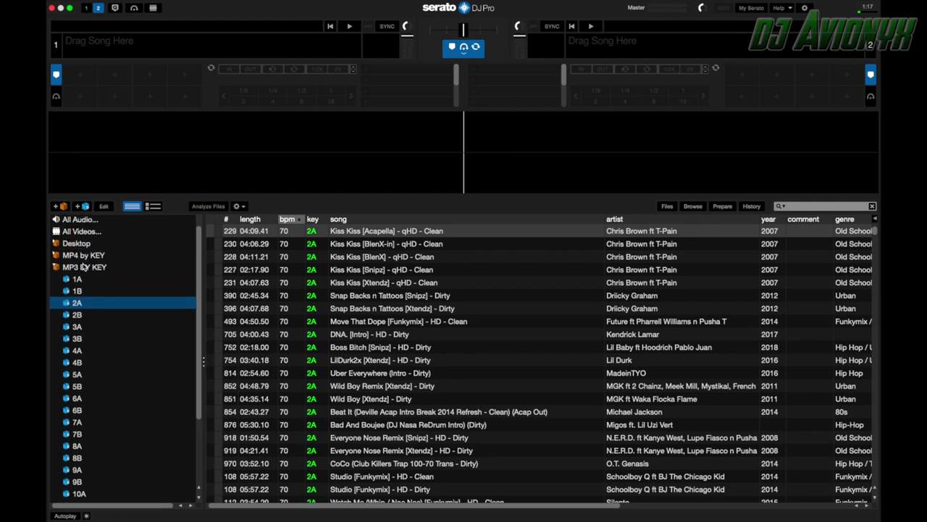
# - Select MP3 BY KEY and start a new smart crate with an empty rules window
pyautogui.click(55, 281)
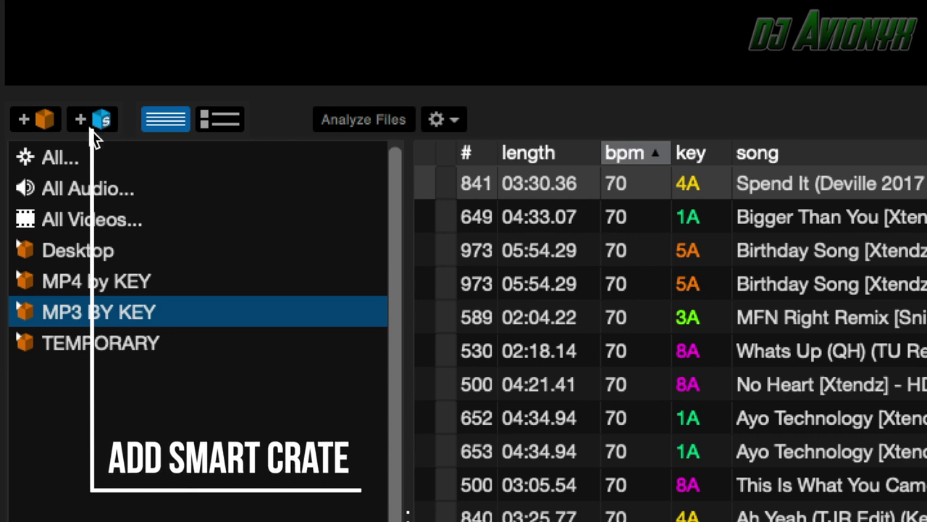
pyautogui.click(94, 120)
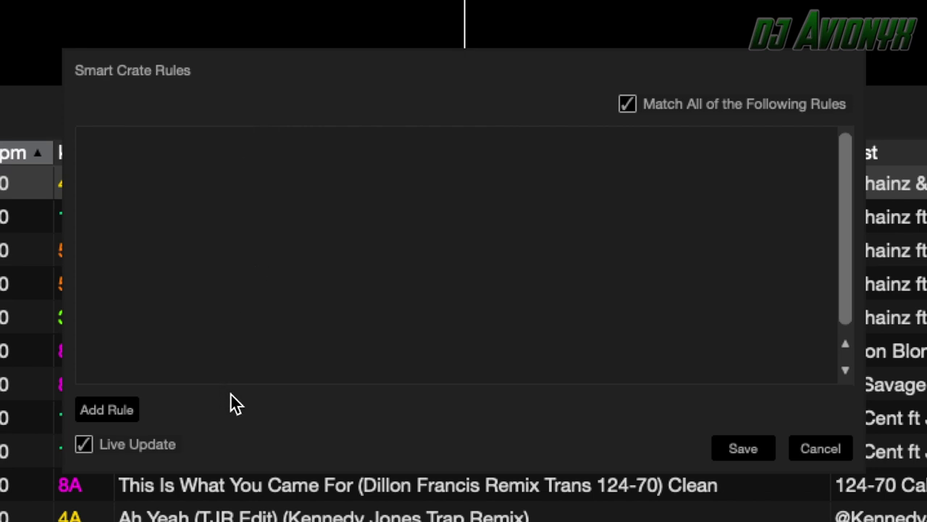
# - Add a first smart crate rule reading key contains 1a
pyautogui.click(116, 410)
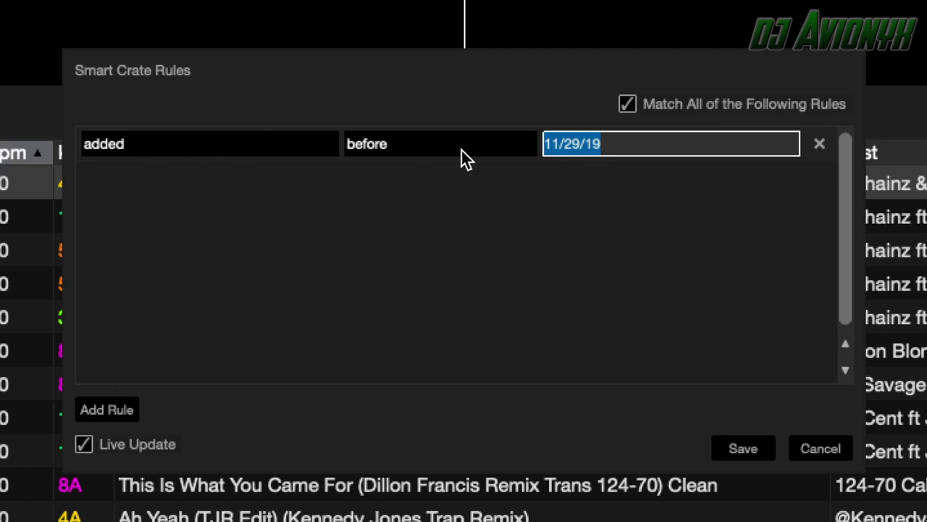
pyautogui.click(226, 151)
pyautogui.click(223, 150)
pyautogui.click(224, 150)
pyautogui.click(224, 150)
pyautogui.click(380, 150)
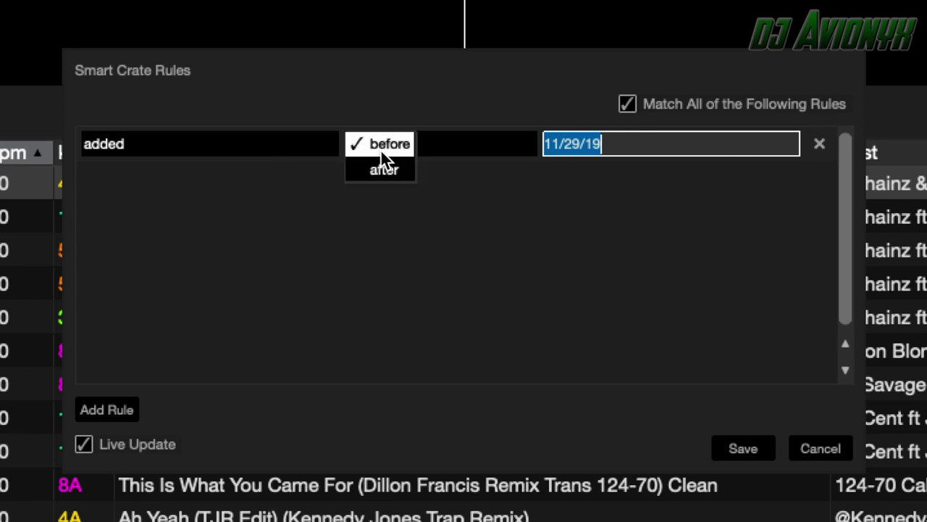
pyautogui.click(484, 147)
pyautogui.click(640, 151)
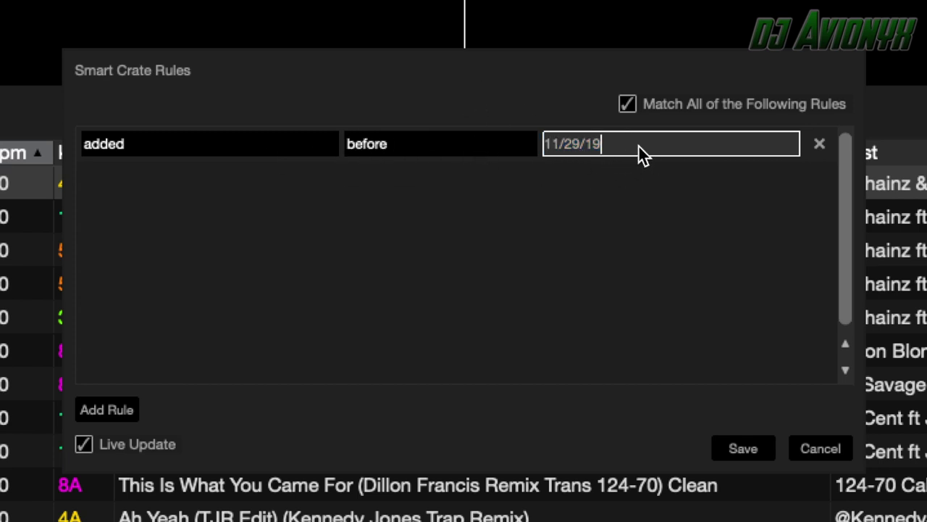
pyautogui.click(179, 152)
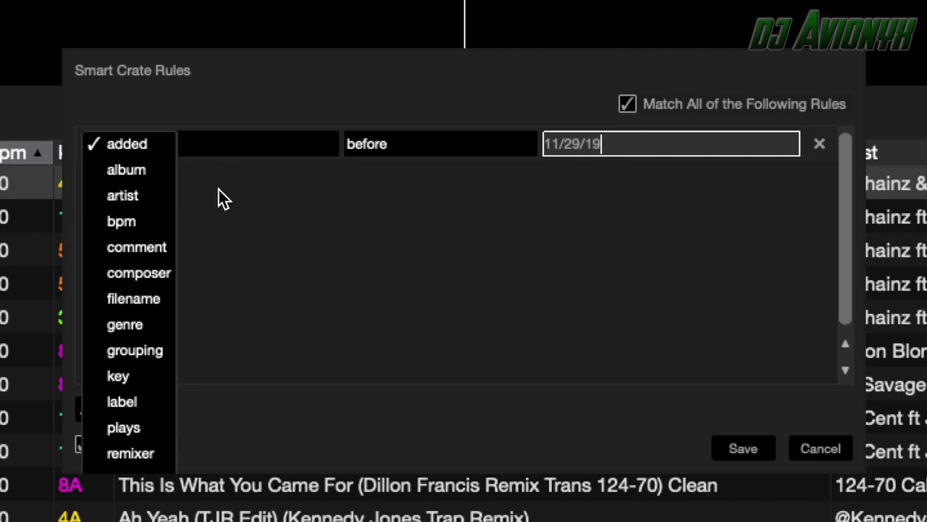
pyautogui.click(183, 149)
pyautogui.click(183, 149)
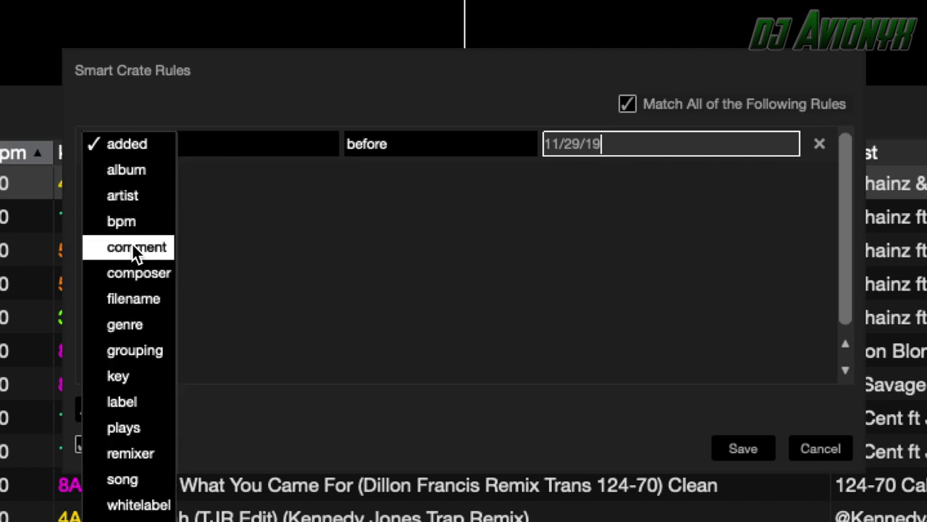
pyautogui.click(119, 376)
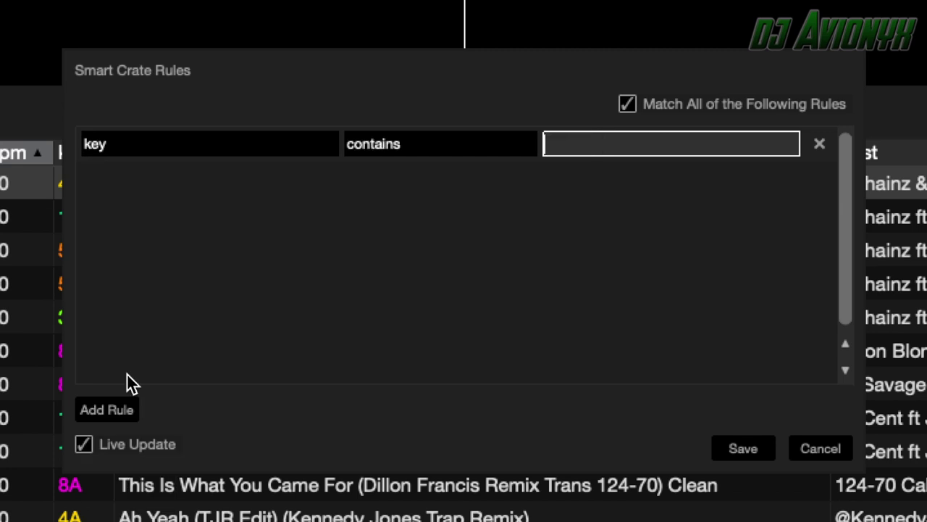
pyautogui.click(396, 150)
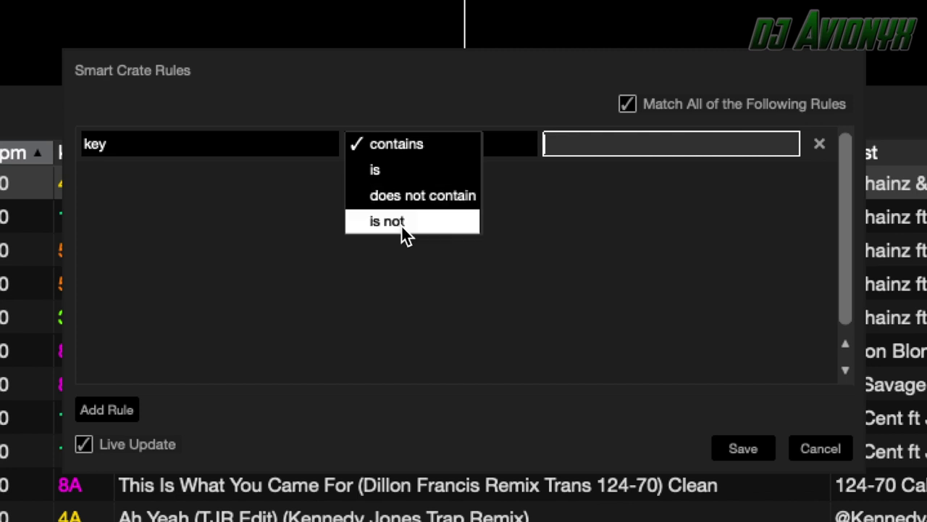
pyautogui.click(420, 148)
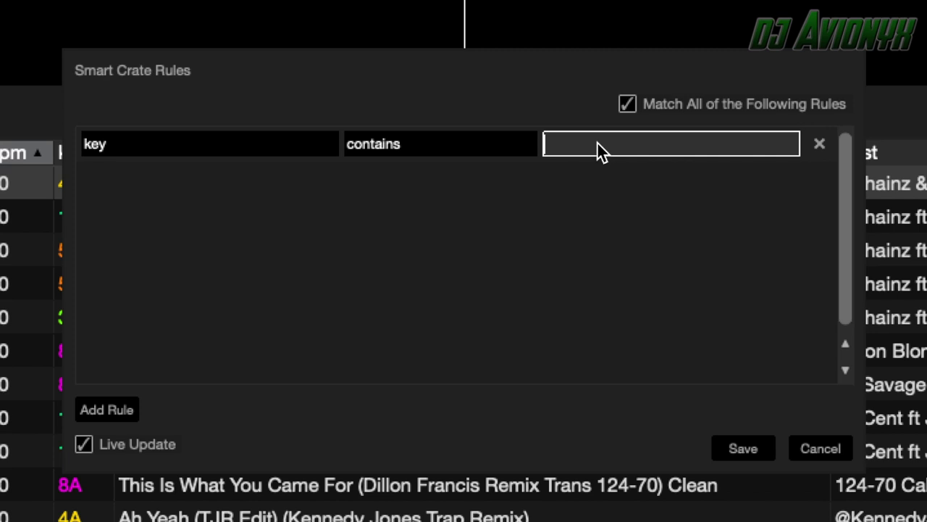
pyautogui.write('1a')
# - Add a second rule: filename contains mp3
pyautogui.click(113, 411)
pyautogui.click(133, 191)
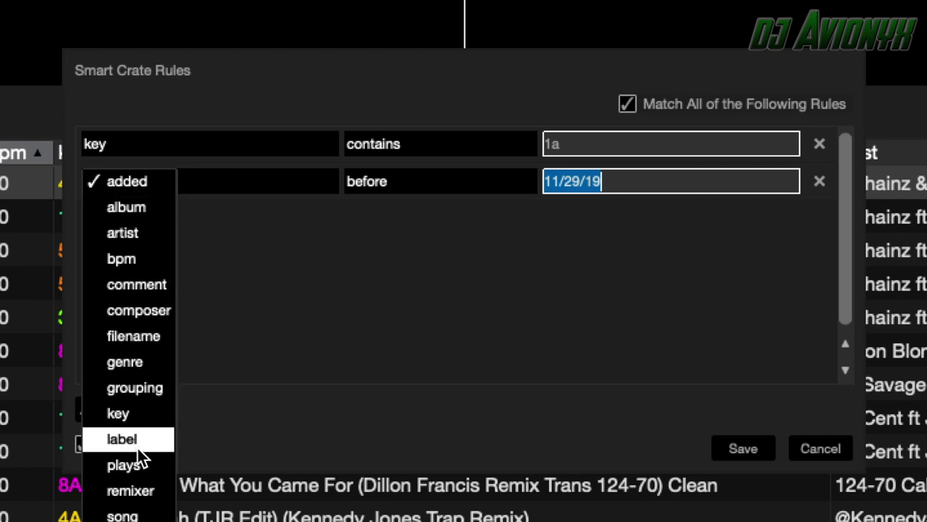
pyautogui.click(128, 338)
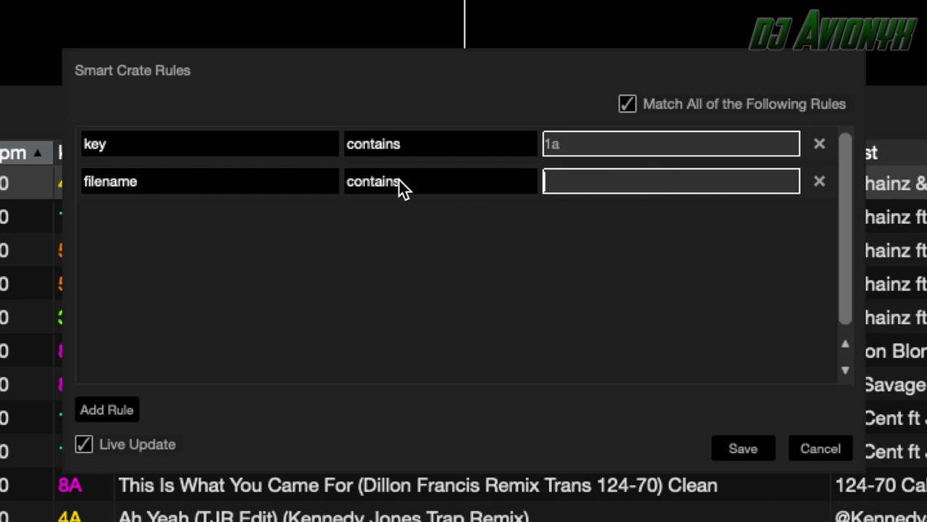
pyautogui.write('mp3')
# - Save the rules and review crate 1's tracks, which mix keys 1A and 11A
pyautogui.click(744, 451)
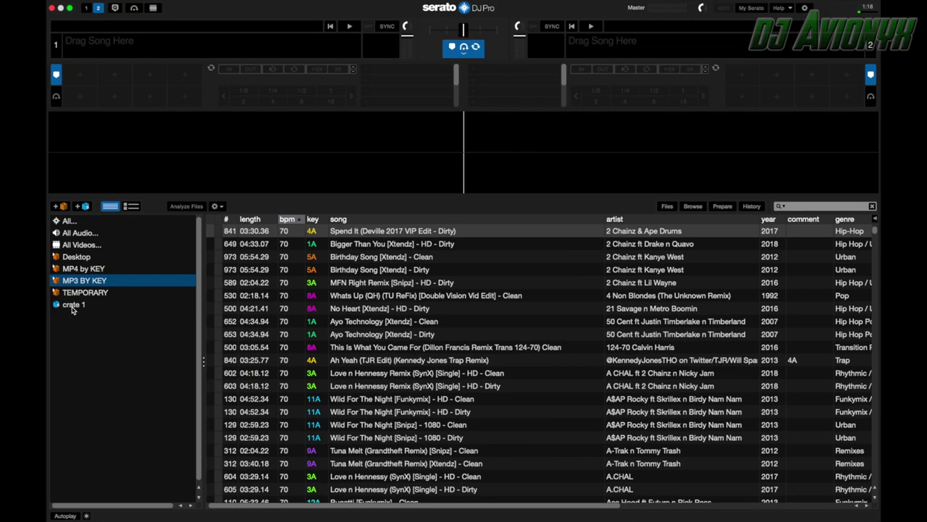
pyautogui.click(74, 309)
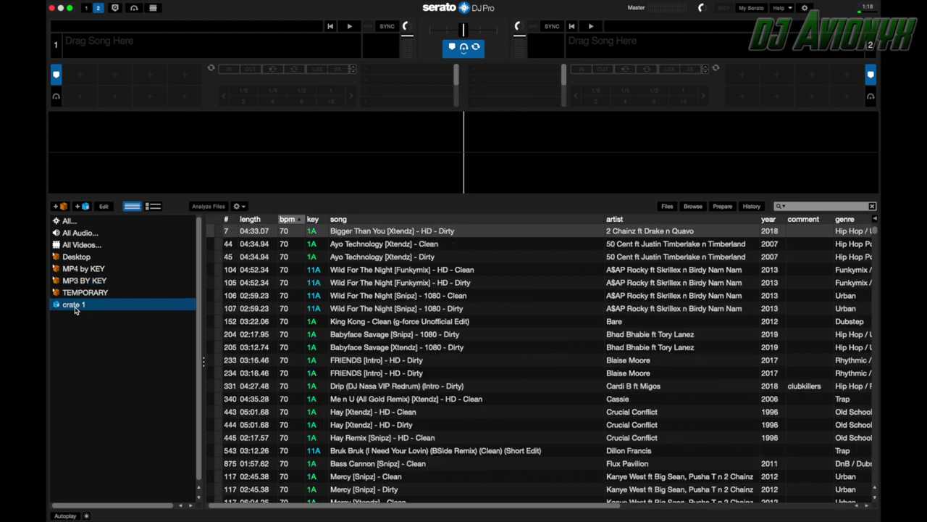
pyautogui.scroll(-5, 409, 310)
pyautogui.scroll(-10, 409, 310)
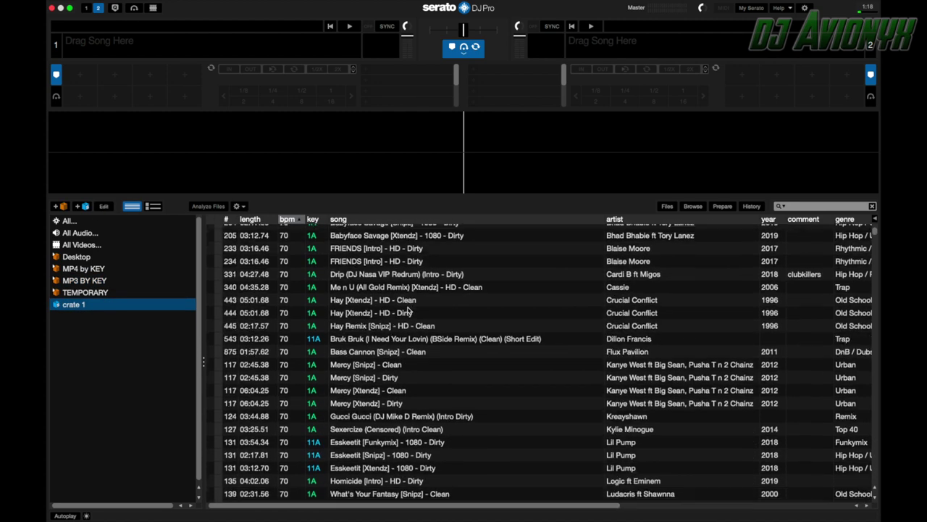
pyautogui.scroll(12, 348, 295)
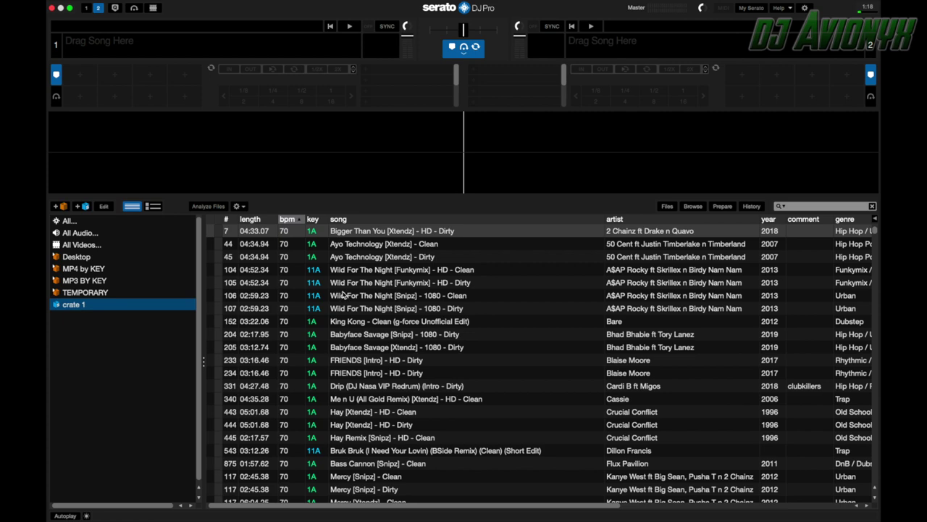
pyautogui.scroll(-5, 339, 286)
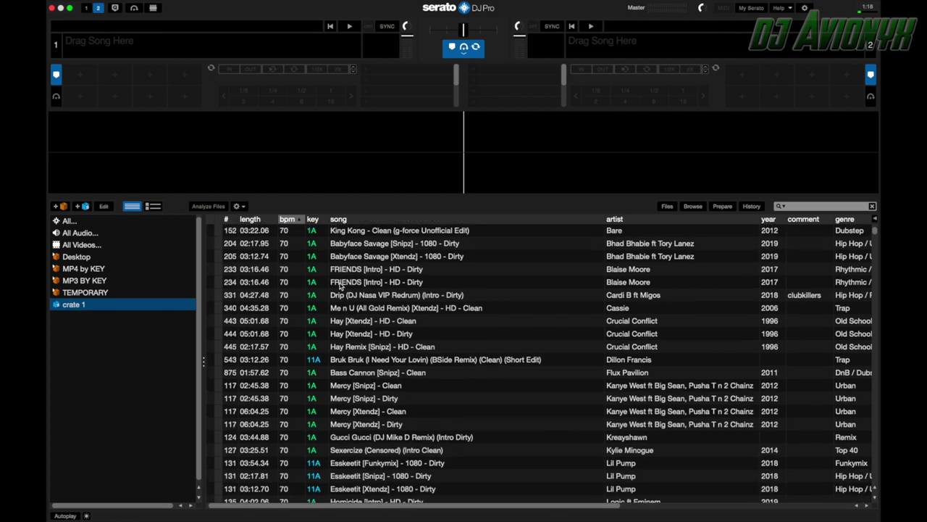
pyautogui.scroll(5, 338, 287)
pyautogui.scroll(-5, 338, 288)
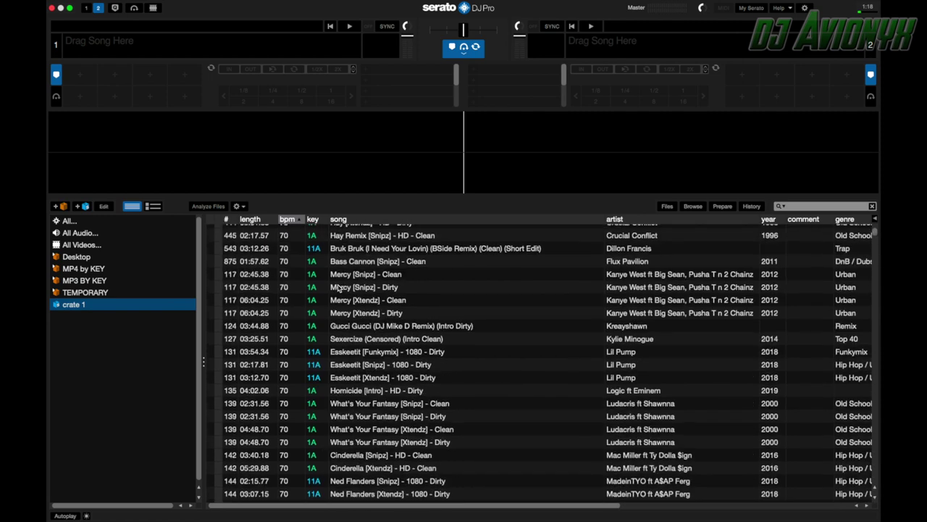
pyautogui.scroll(6, 335, 362)
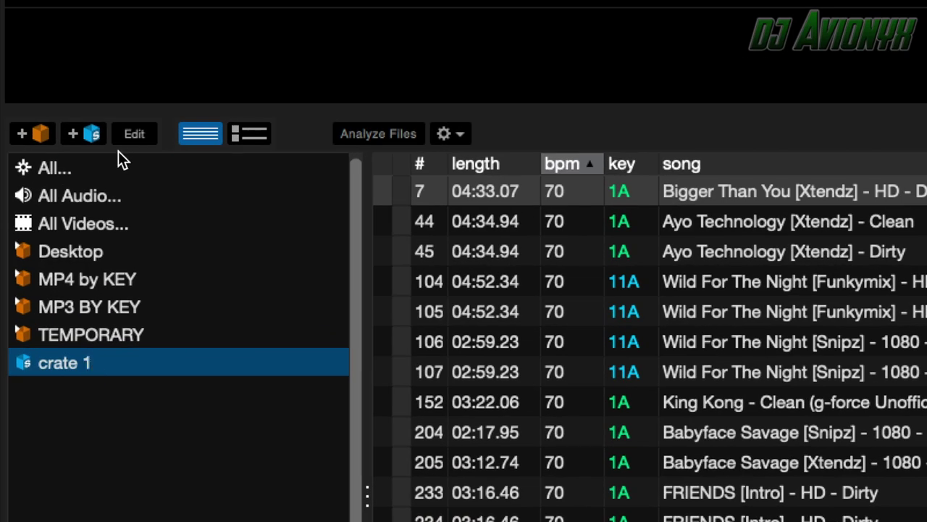
# - Edit crate 1 to add a third rule, key does not contain 11a, and save it
pyautogui.click(135, 139)
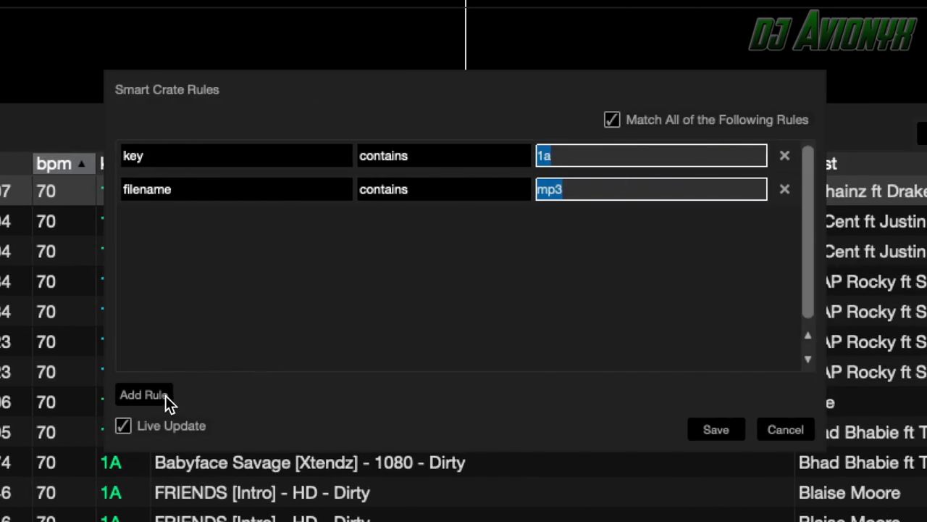
pyautogui.click(144, 395)
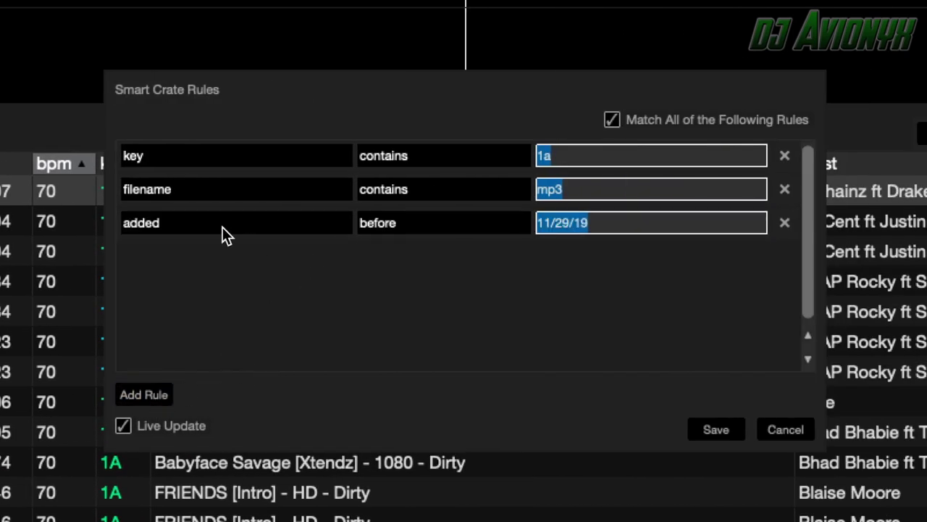
pyautogui.click(202, 226)
pyautogui.click(154, 433)
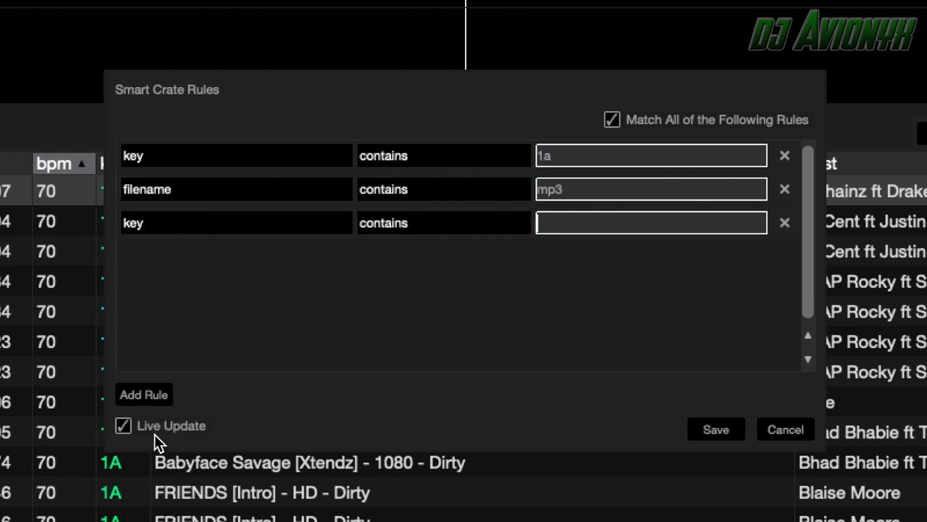
pyautogui.click(413, 226)
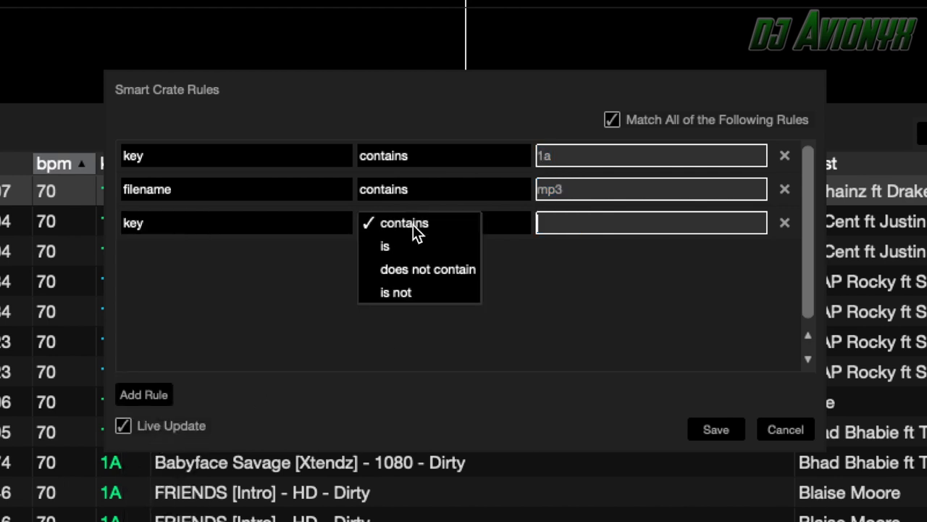
pyautogui.click(414, 267)
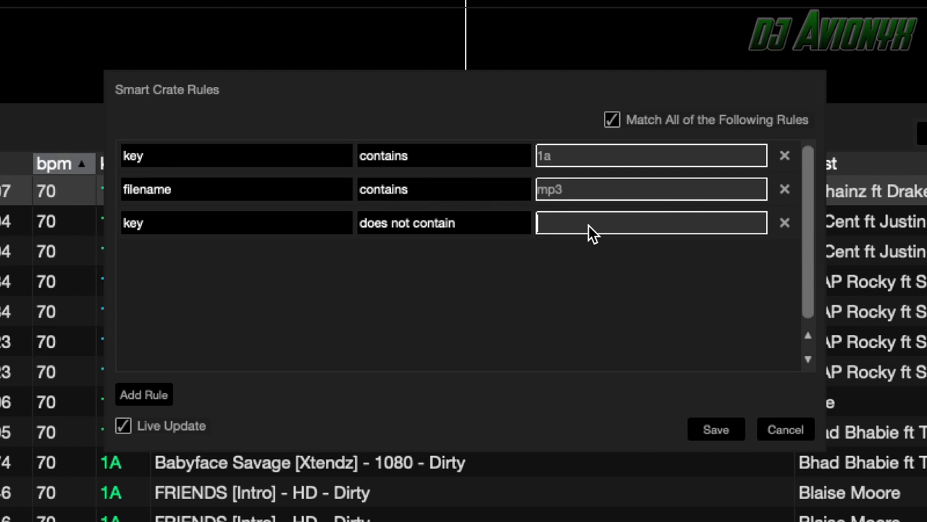
pyautogui.write('11a')
pyautogui.click(715, 431)
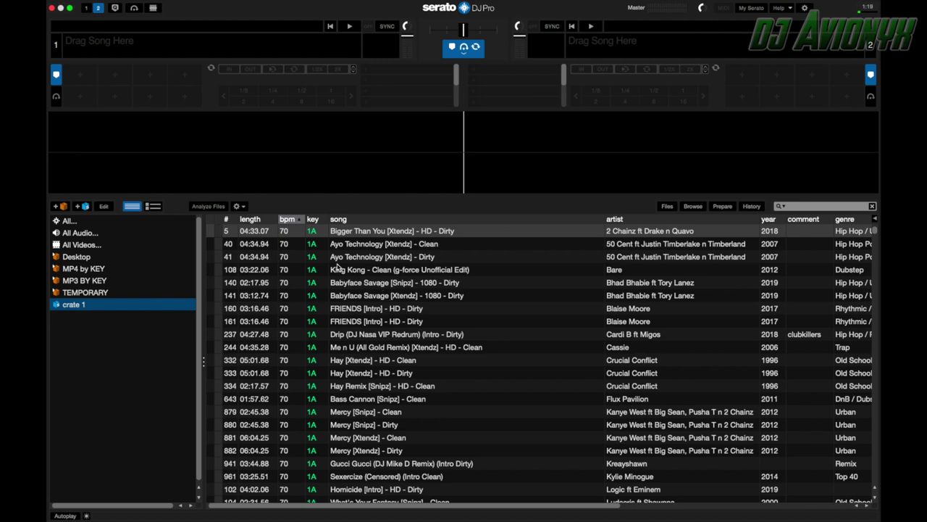
# - Rename the smart crate 'crate 1' to 1A
pyautogui.scroll(-2, 338, 268)
pyautogui.scroll(-10, 338, 268)
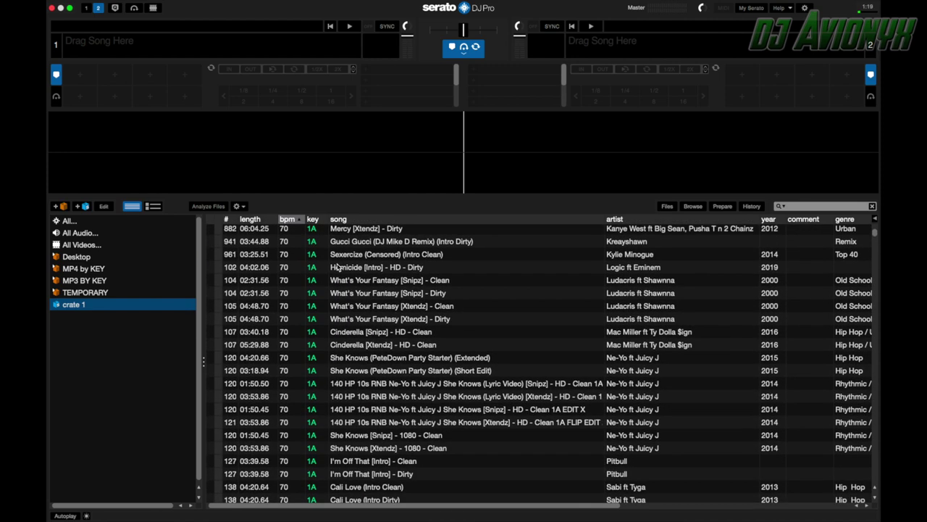
pyautogui.scroll(-15, 336, 253)
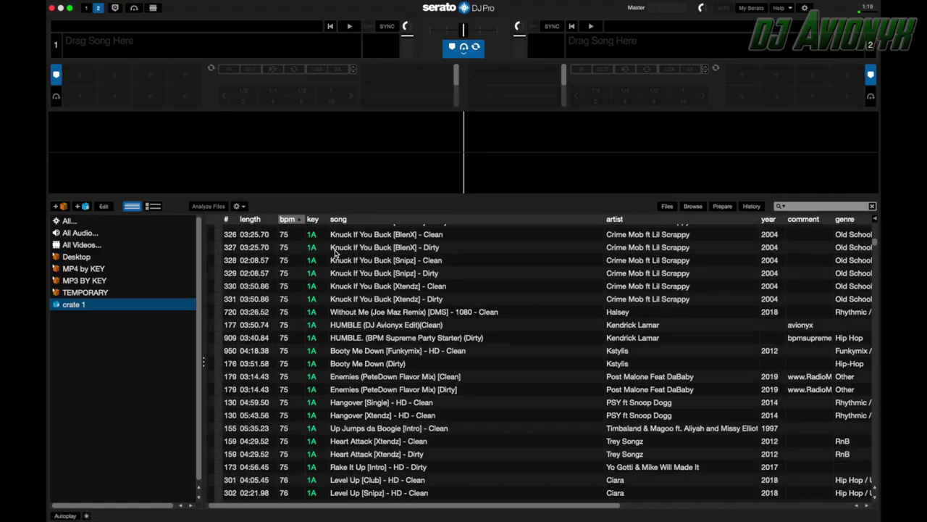
pyautogui.scroll(-10, 335, 253)
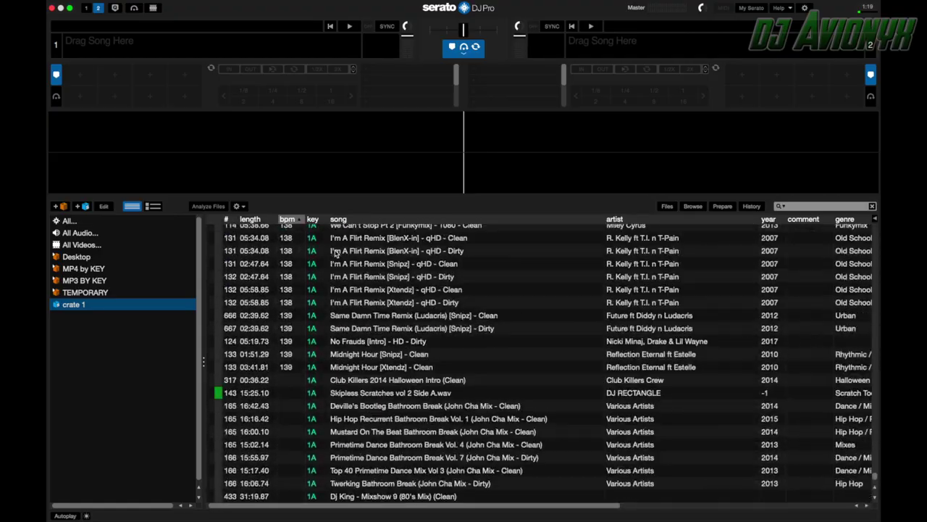
pyautogui.scroll(20, 336, 253)
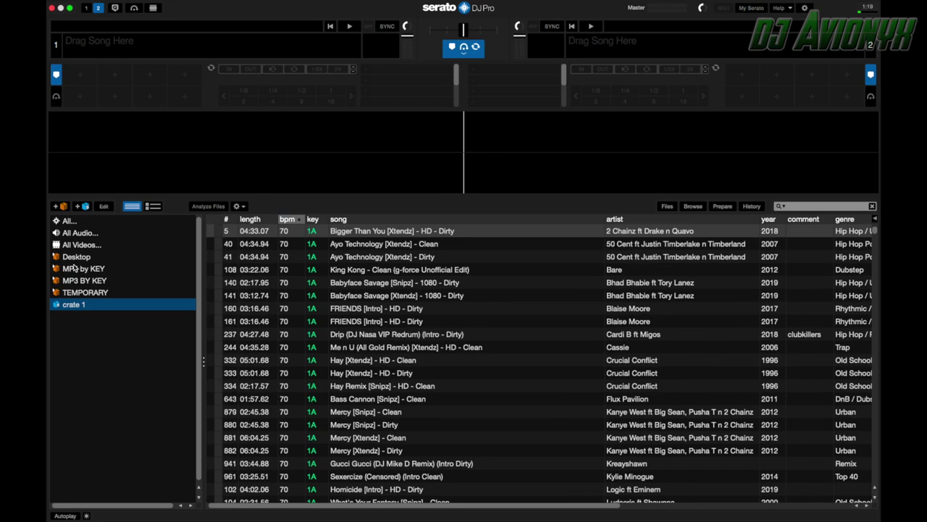
pyautogui.doubleClick(78, 306)
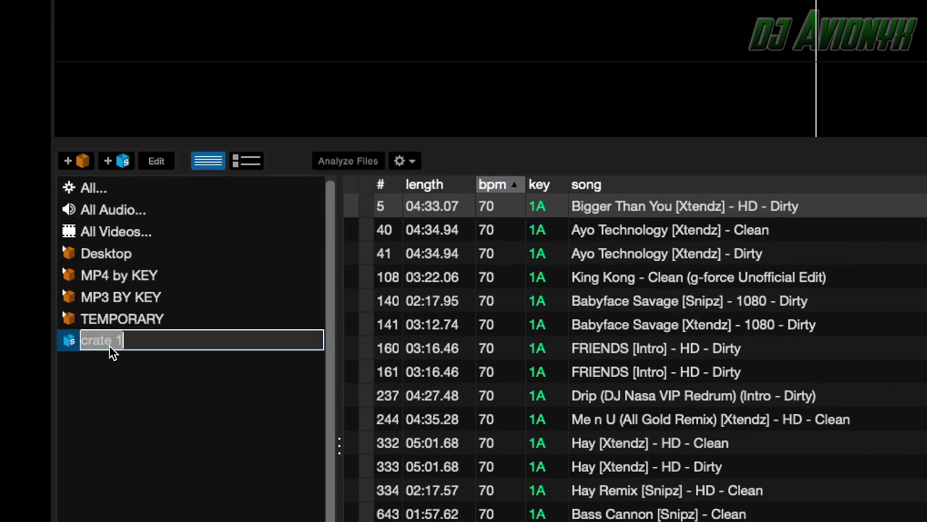
pyautogui.write('1A')
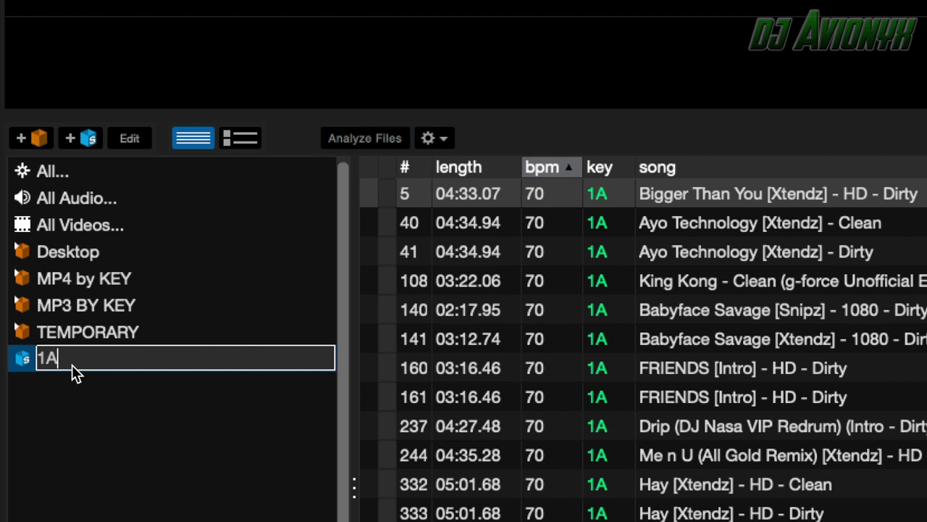
pyautogui.press('Return')
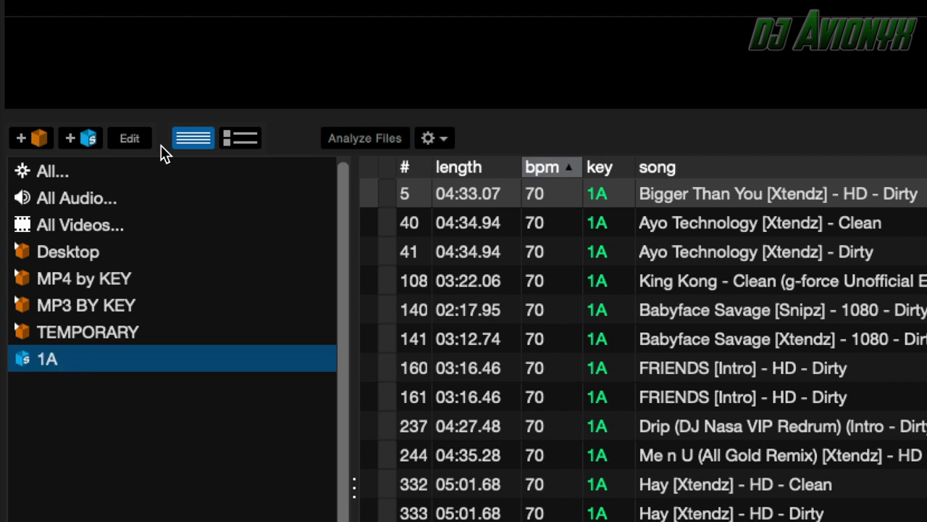
# - Start a new smart crate with a first rule: key contains 1b
pyautogui.click(84, 139)
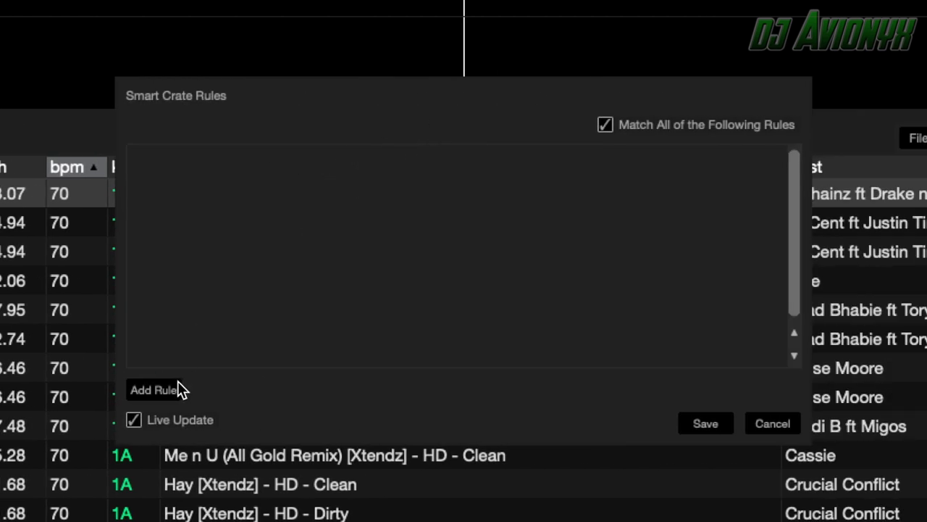
pyautogui.click(174, 389)
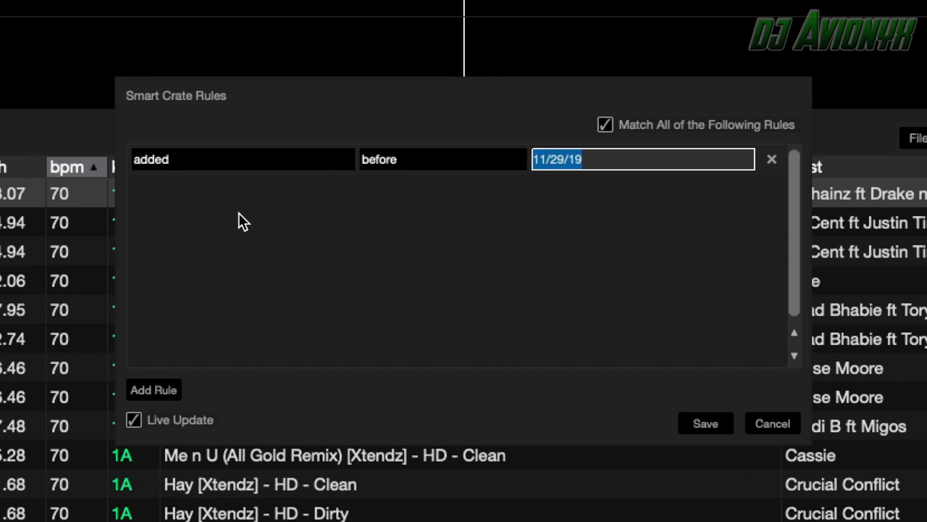
pyautogui.click(219, 163)
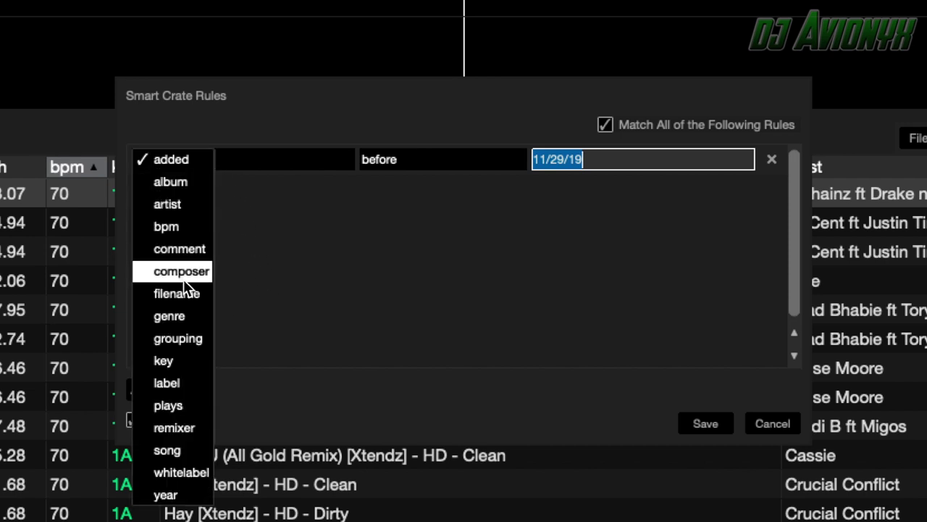
pyautogui.click(172, 361)
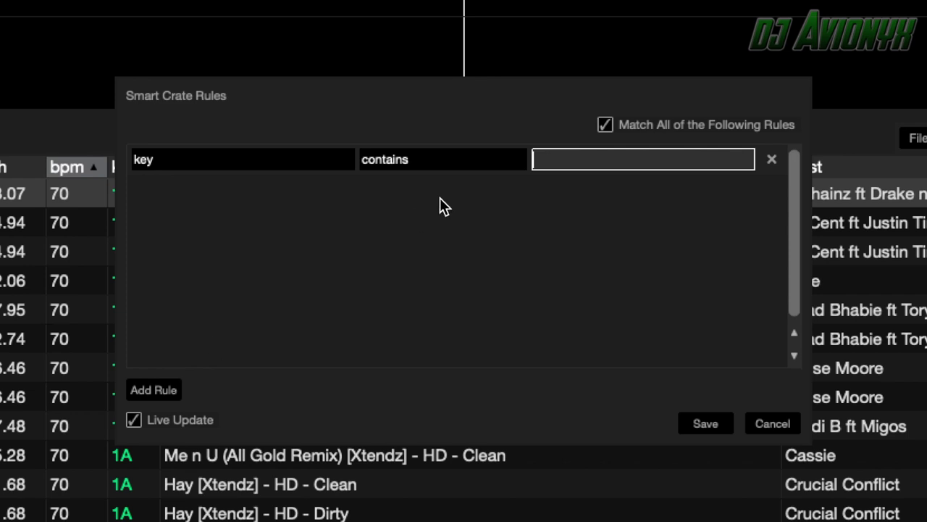
pyautogui.click(439, 166)
pyautogui.click(437, 164)
pyautogui.write('1b')
# - Add a second rule: key does not contain 11b
pyautogui.click(163, 396)
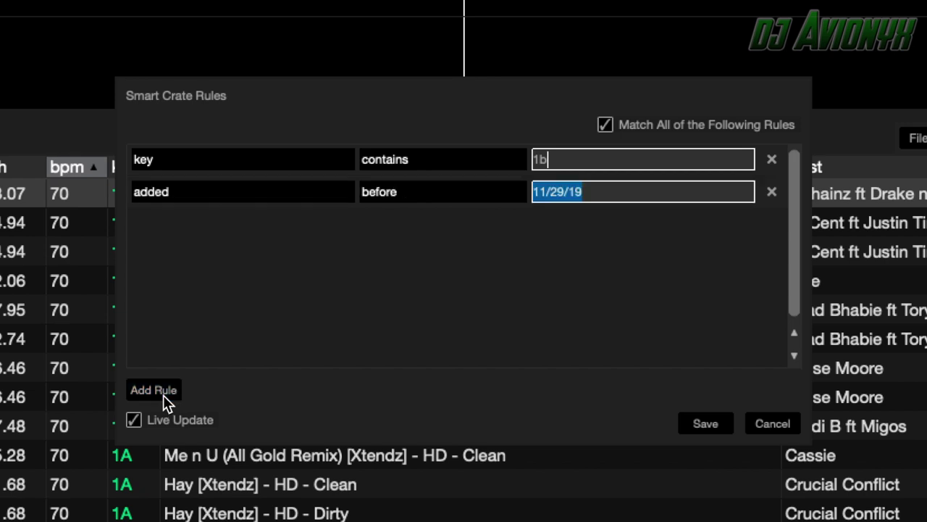
pyautogui.click(178, 196)
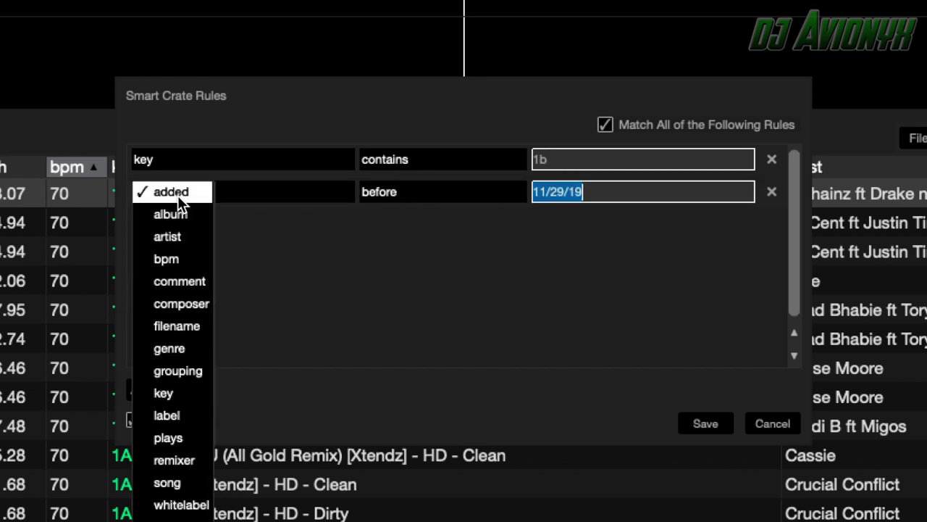
pyautogui.click(161, 393)
pyautogui.click(406, 191)
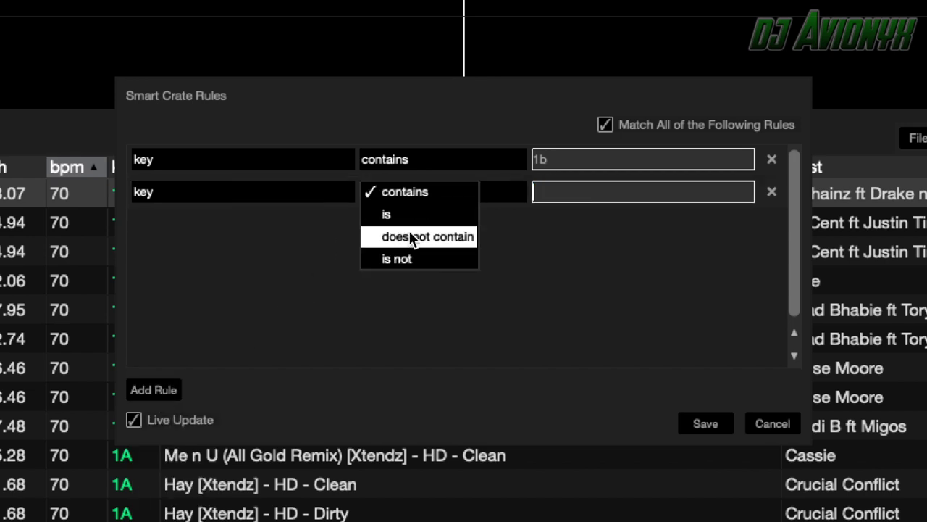
pyautogui.click(410, 237)
pyautogui.write('11b')
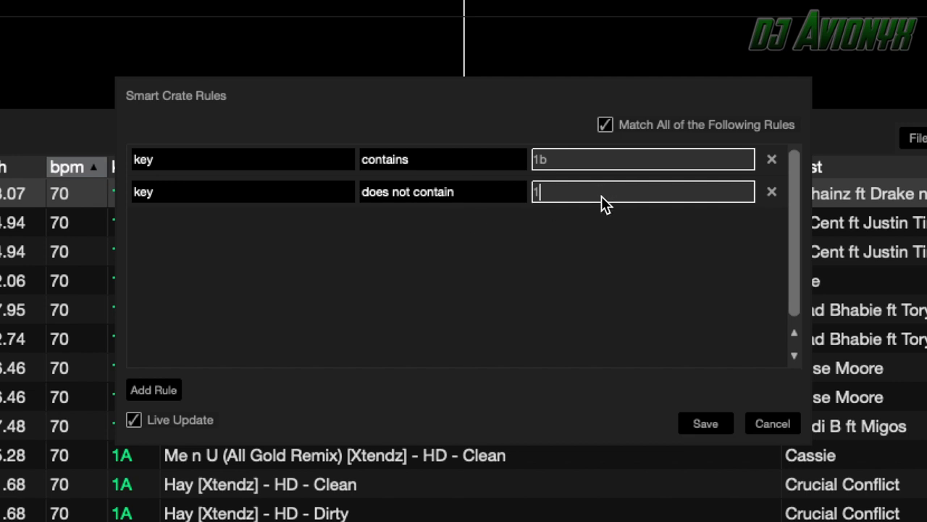
# - Add a third rule, filename contains mp3, and save the smart crate
pyautogui.click(157, 389)
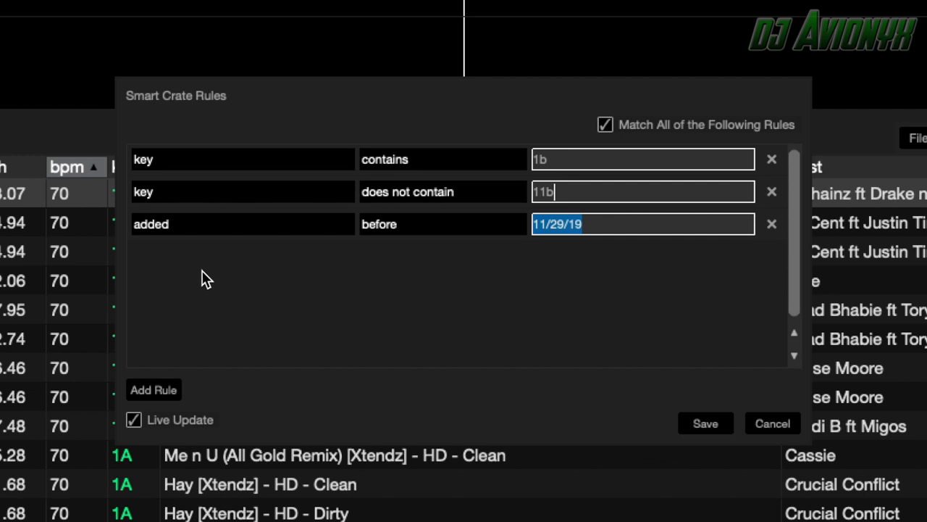
pyautogui.click(199, 230)
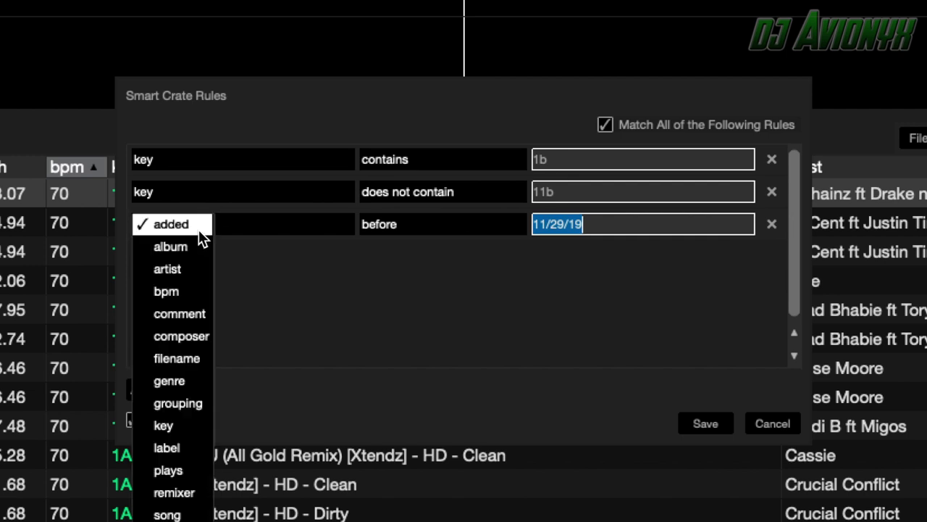
pyautogui.click(185, 360)
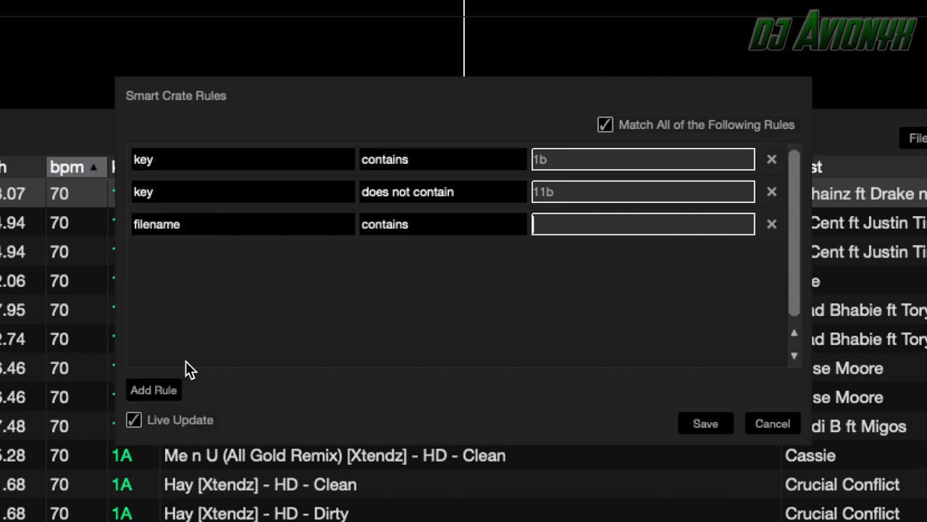
pyautogui.click(424, 227)
pyautogui.click(583, 225)
pyautogui.write('mp3')
pyautogui.click(705, 425)
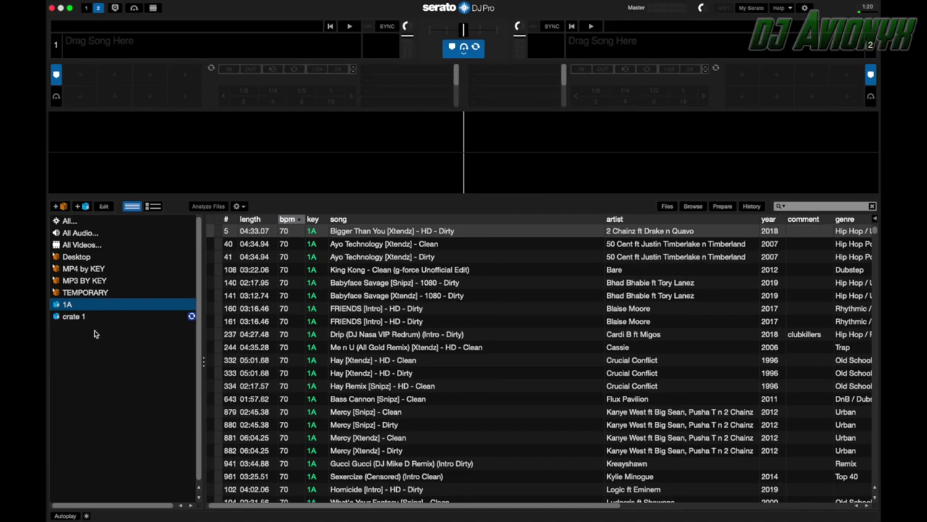
# - Review the new crate 1's tracks to confirm they are all in key 1B
pyautogui.click(75, 316)
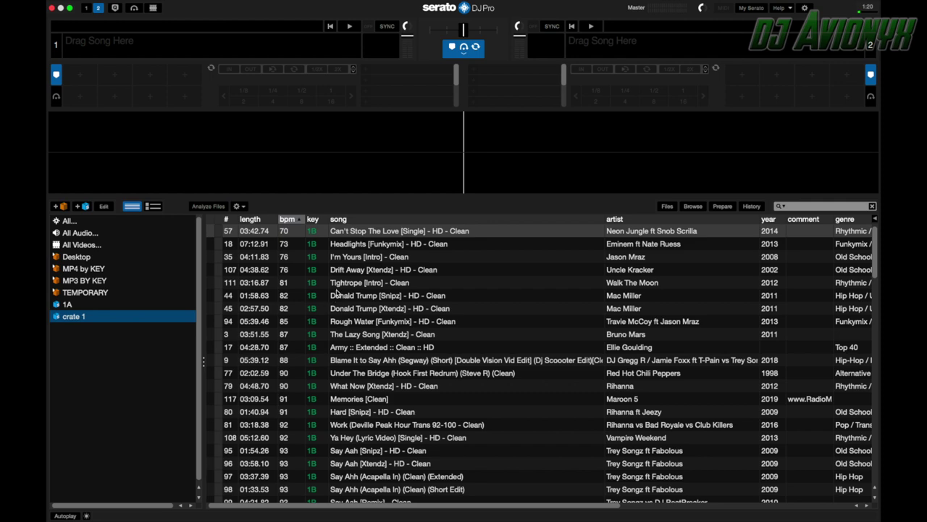
pyautogui.scroll(-1, 332, 270)
pyautogui.scroll(1, 324, 248)
pyautogui.scroll(-20, 323, 249)
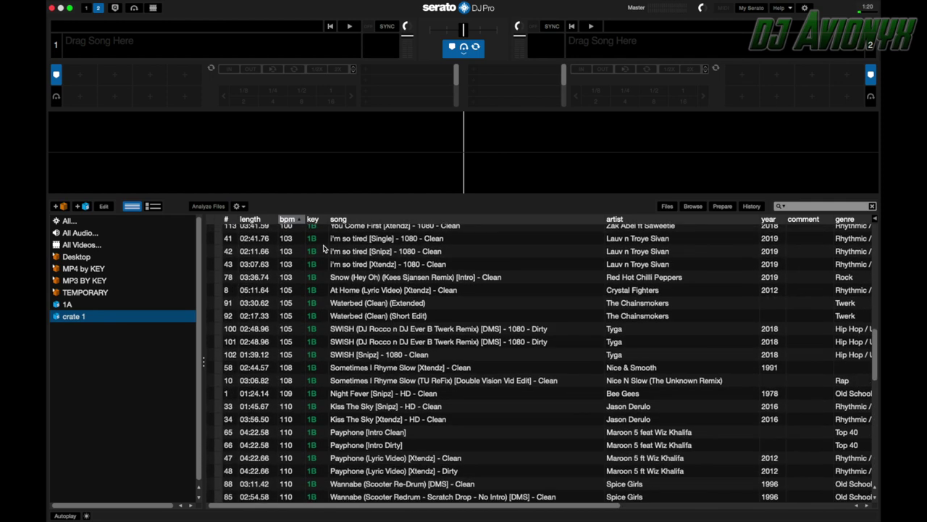
pyautogui.scroll(-5, 324, 249)
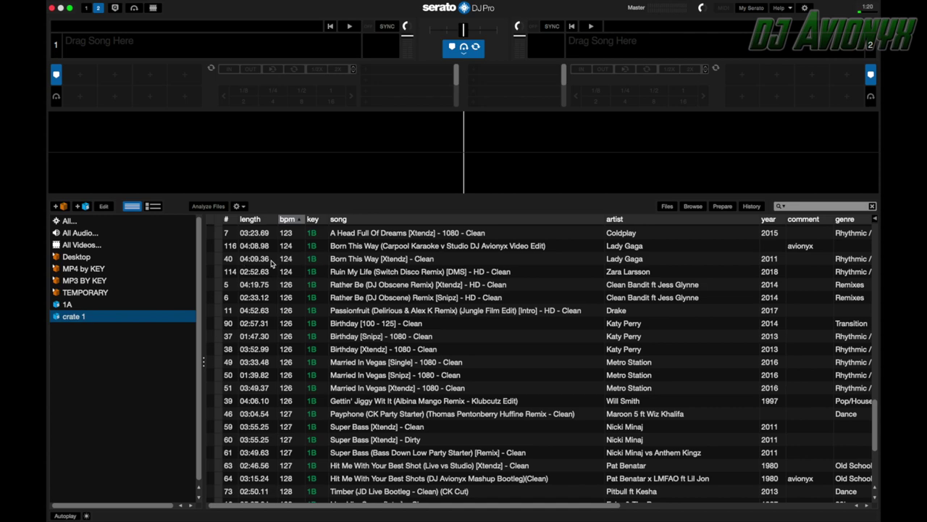
pyautogui.scroll(-5, 300, 317)
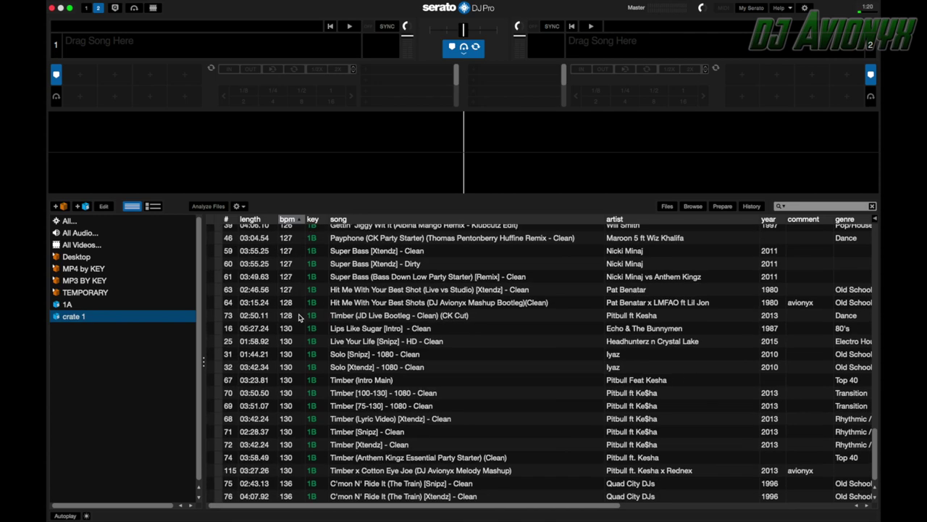
pyautogui.scroll(20, 300, 318)
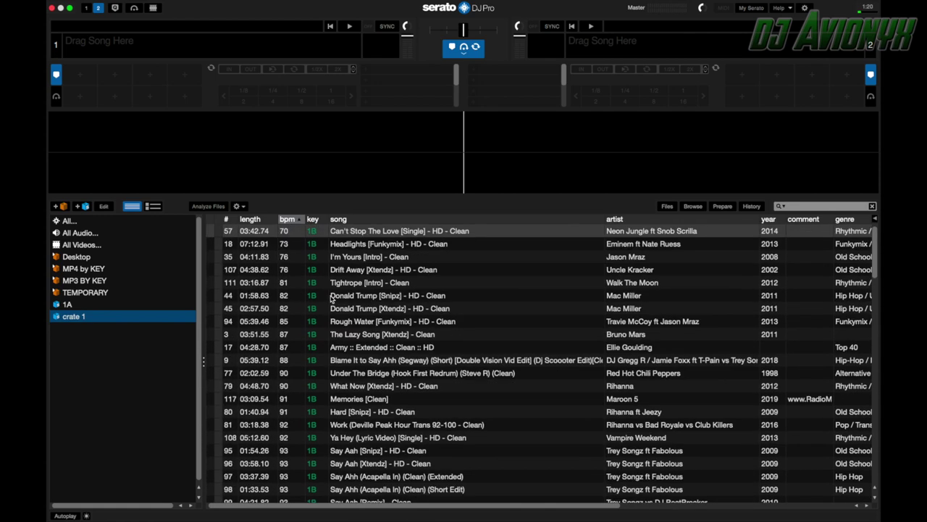
# - Rename the second smart crate from crate 1 to 1B
pyautogui.doubleClick(78, 316)
pyautogui.write('1B')
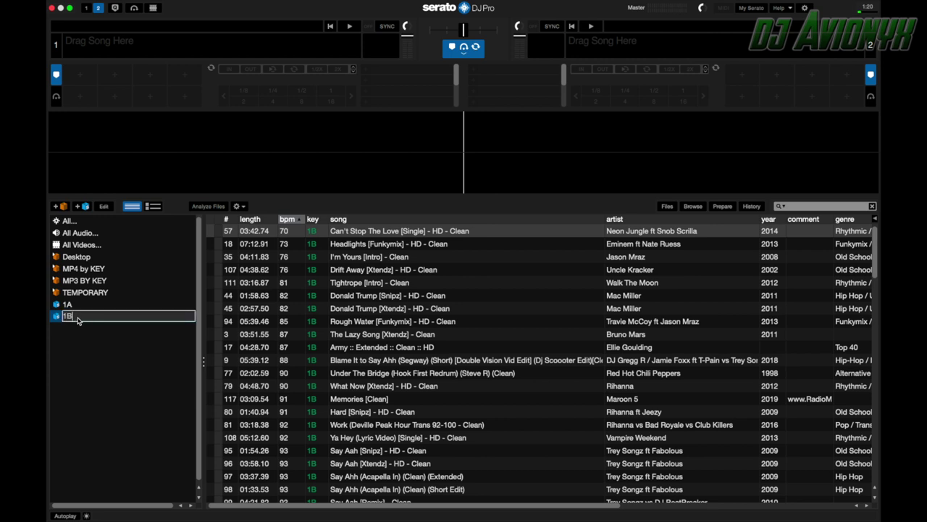
pyautogui.press('Return')
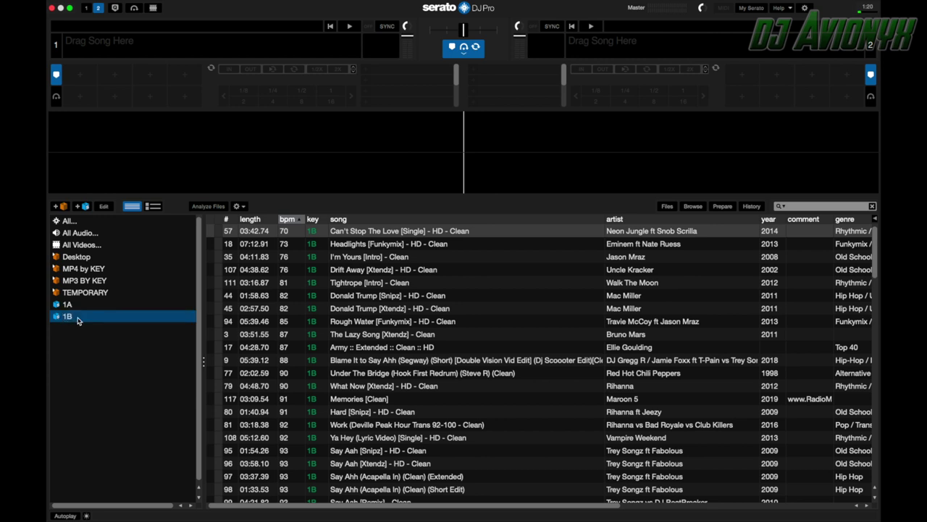
pyautogui.click(85, 208)
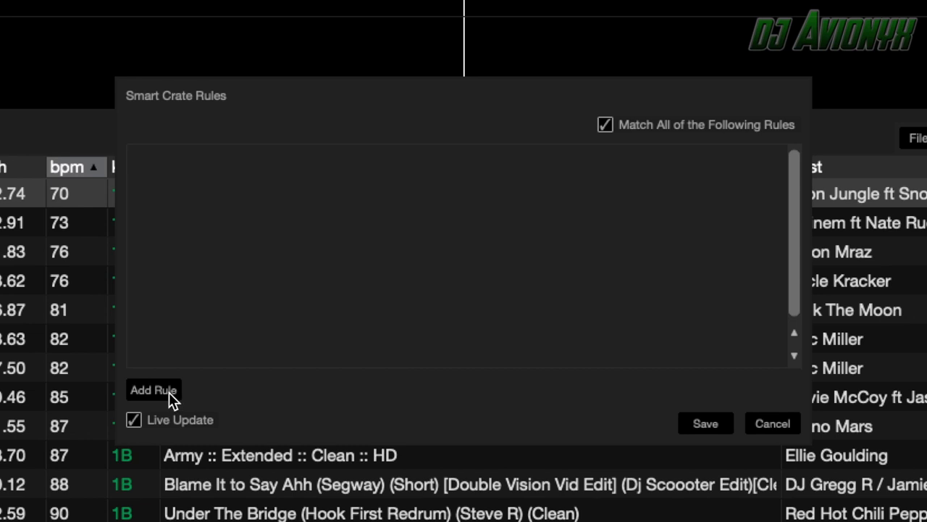
# - Add a first smart crate rule matching key containing 4A
pyautogui.click(169, 392)
pyautogui.click(221, 164)
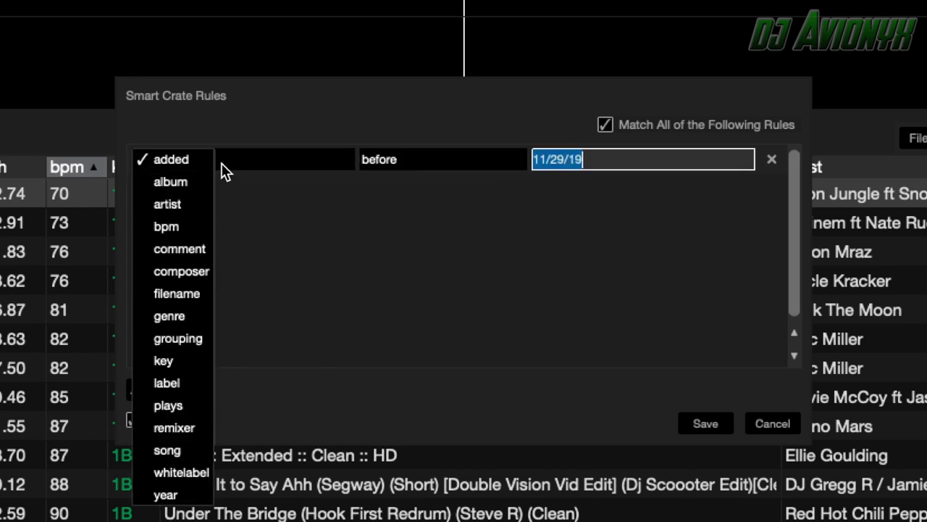
pyautogui.click(181, 359)
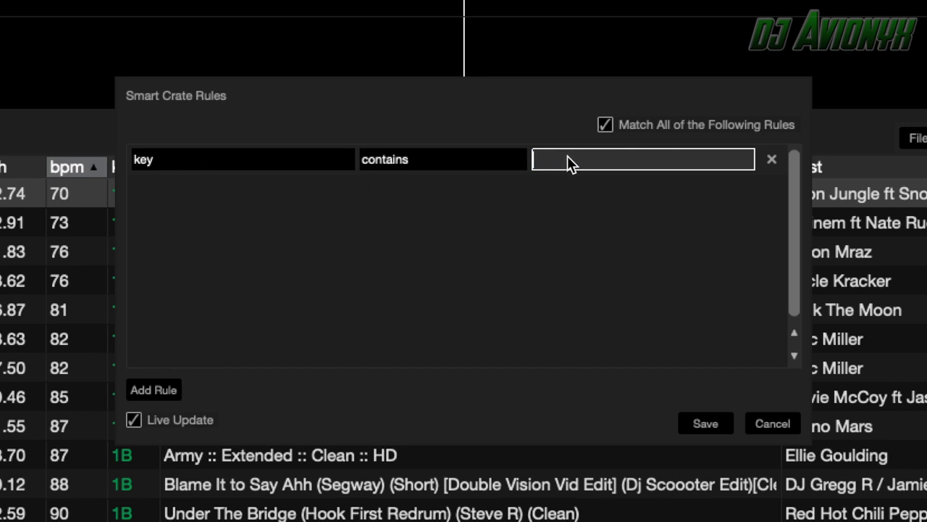
pyautogui.write('4a')
# - Add a second rule matching filename containing mp and save the rules
pyautogui.click(164, 391)
pyautogui.click(218, 197)
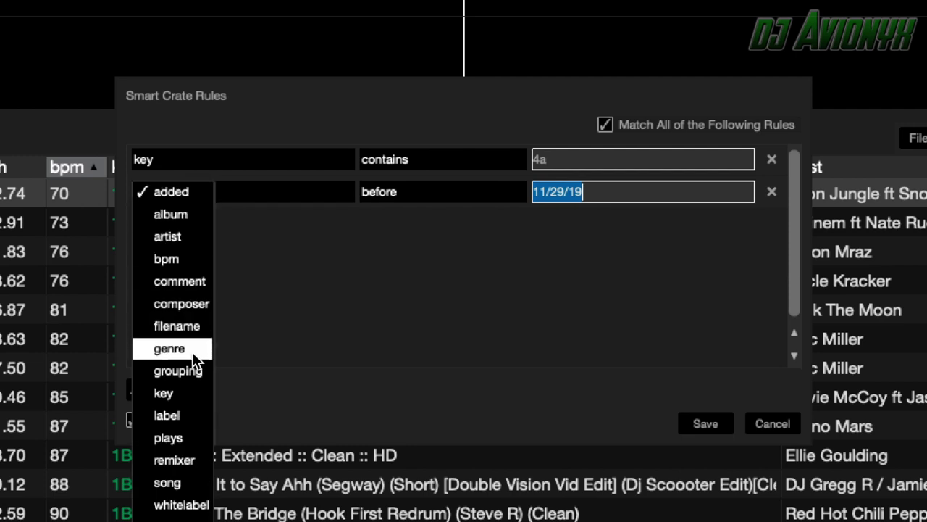
pyautogui.click(177, 326)
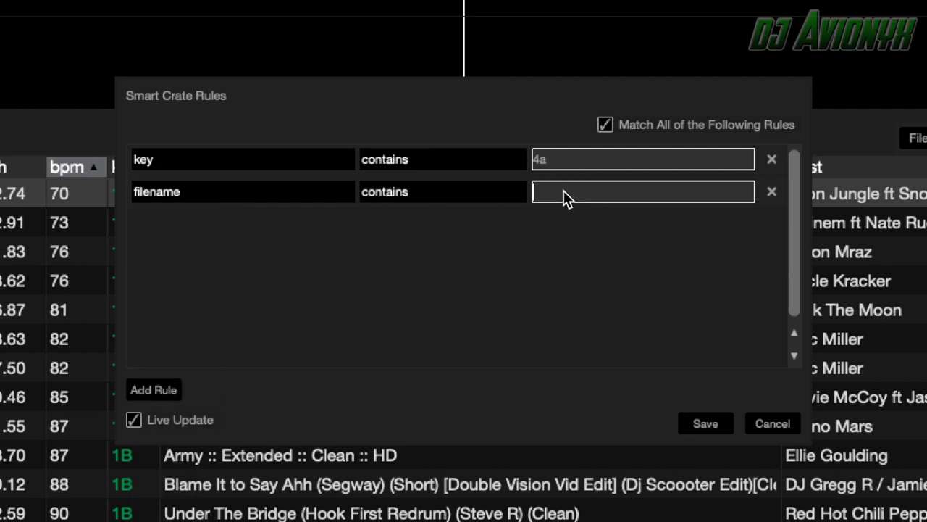
pyautogui.write('mp4')
pyautogui.click(705, 425)
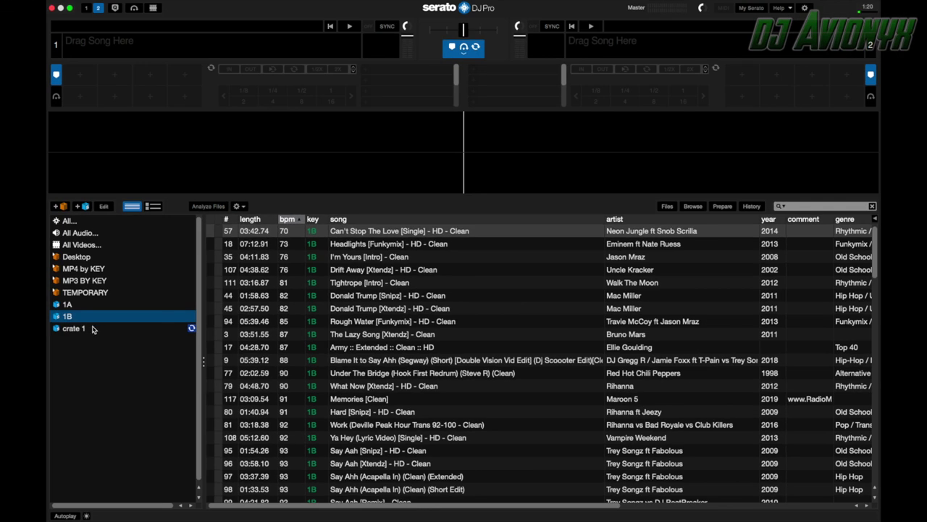
# - Rename 'crate 1' to 4A, then expand MP3 BY KEY to show its subcrates
pyautogui.doubleClick(85, 328)
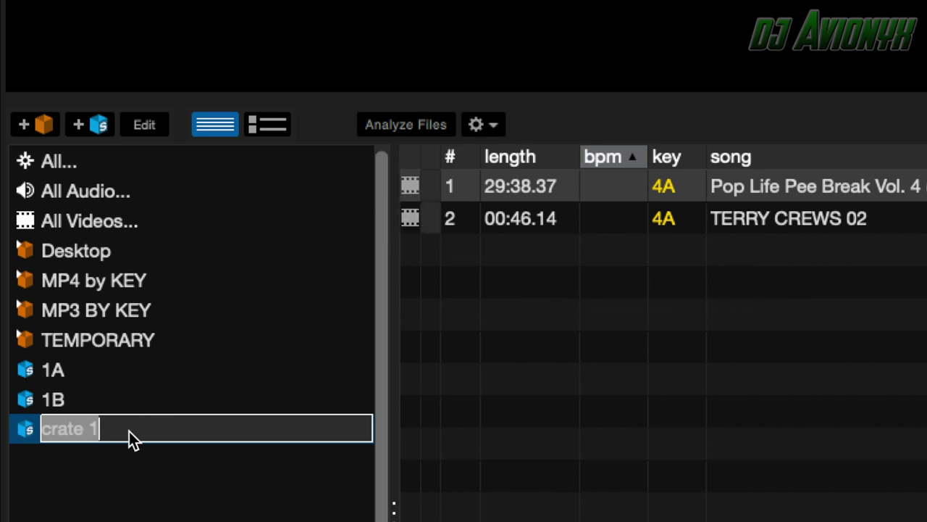
pyautogui.moveTo(132, 439); pyautogui.dragTo(2, 434)
pyautogui.write('4A')
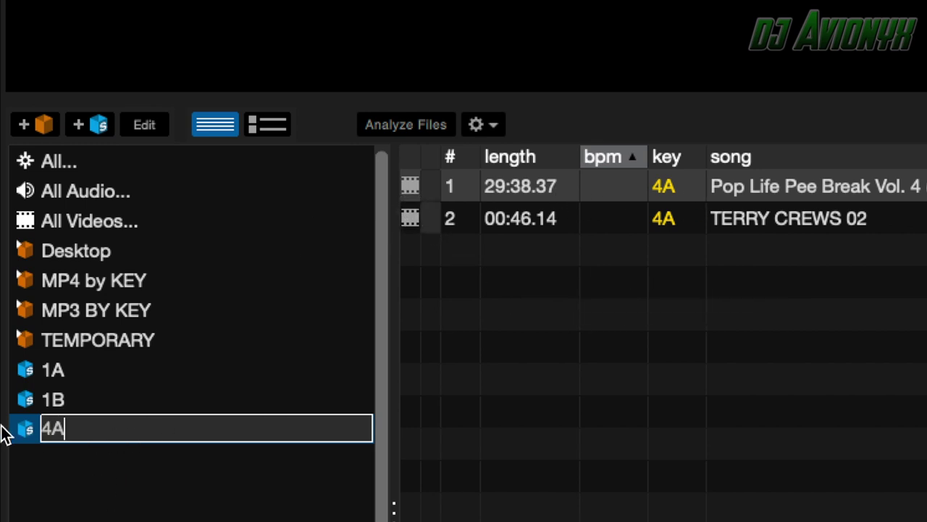
pyautogui.press('Return')
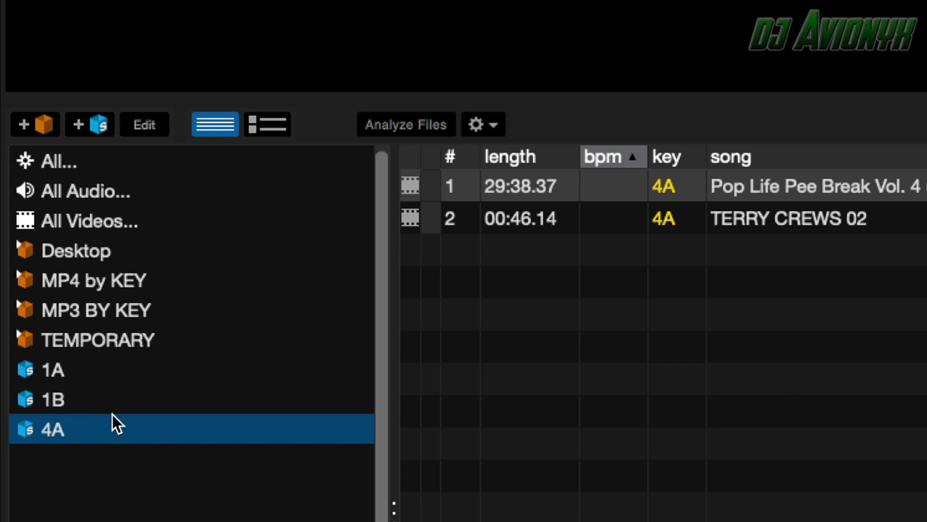
pyautogui.click(23, 319)
# - Collapse MP3 BY KEY and create a new crate named 'mp3 by key 2'
pyautogui.click(32, 310)
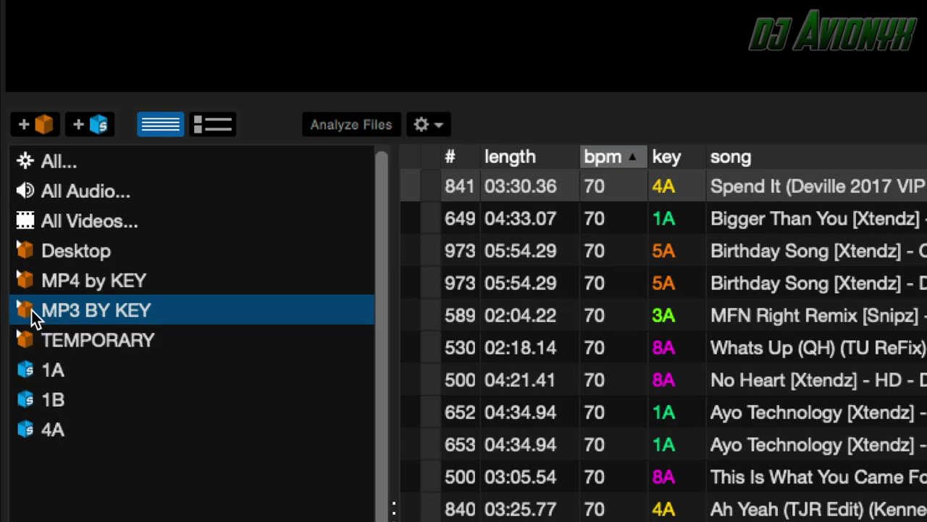
pyautogui.click(43, 129)
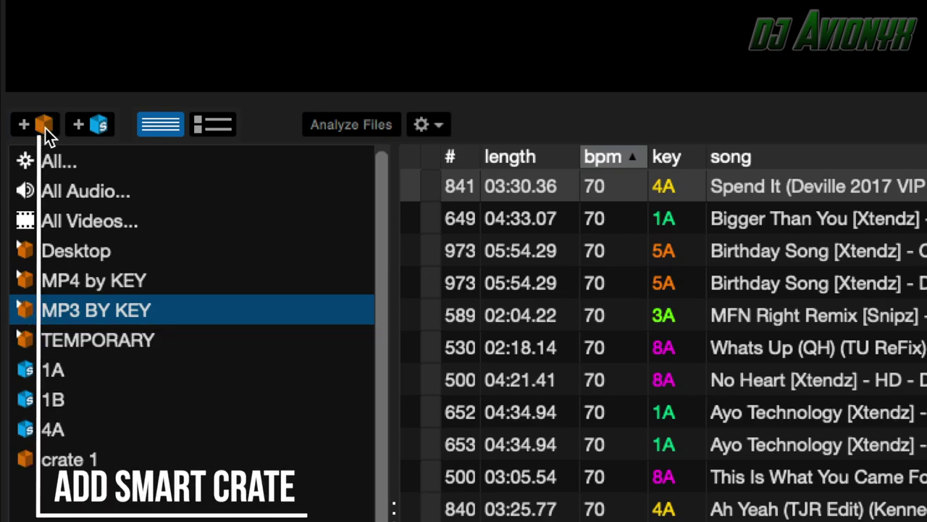
pyautogui.doubleClick(63, 463)
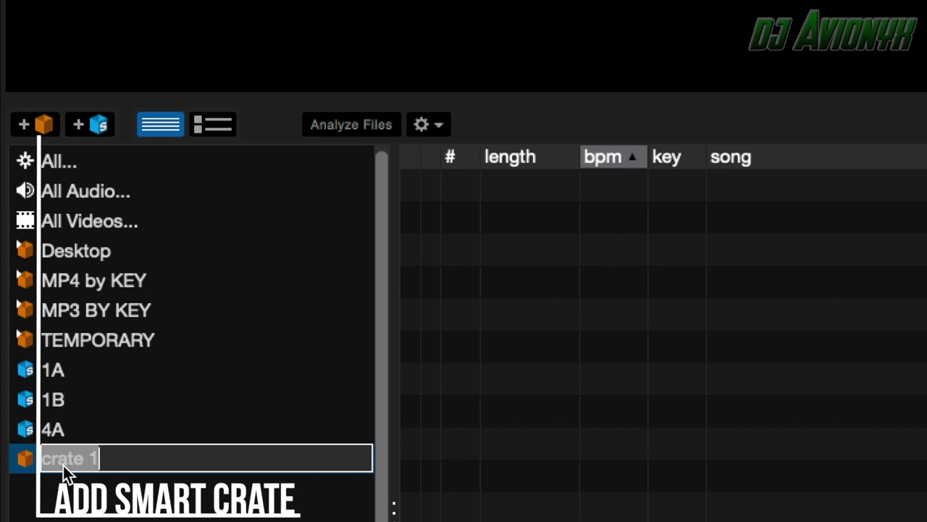
pyautogui.write('mp3 by key2')
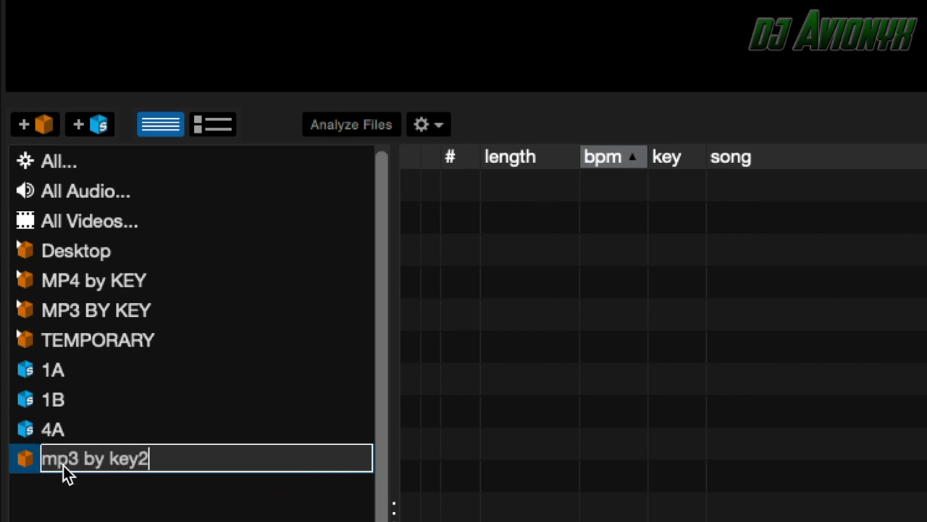
pyautogui.press('BackSpace')
pyautogui.write('2')
pyautogui.press('Return')
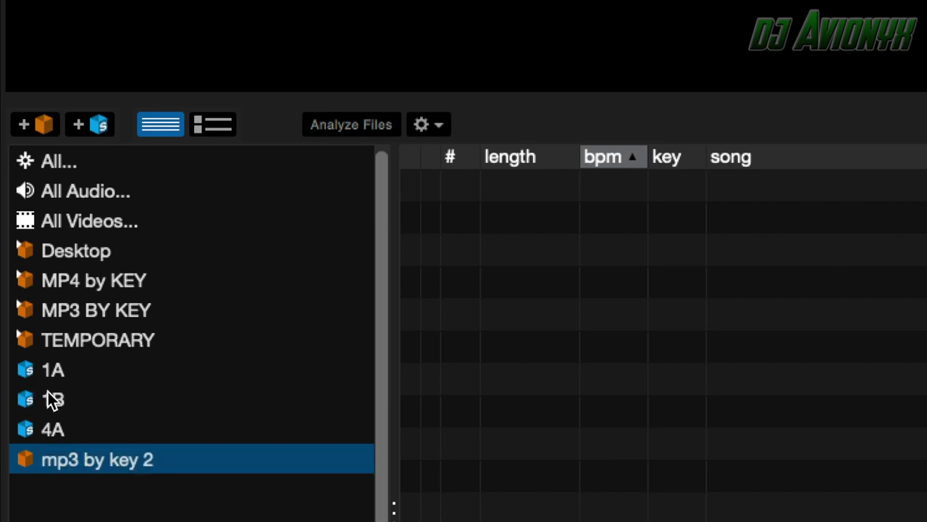
# - Nest the 1B and 1A smart crates inside mp3 by key 2, then collapse it
pyautogui.moveTo(27, 409); pyautogui.dragTo(76, 462)
pyautogui.moveTo(29, 375); pyautogui.dragTo(70, 438)
pyautogui.click(23, 403)
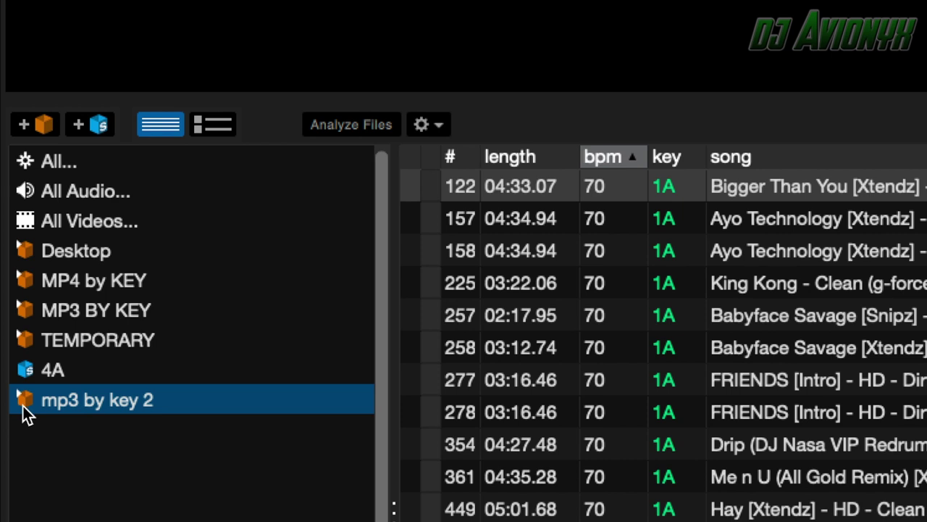
# - Toggle mp3 by key 2 open and closed, then expand MP3 BY KEY to browse its keyed subcrates
pyautogui.click(23, 403)
pyautogui.click(22, 403)
pyautogui.click(25, 404)
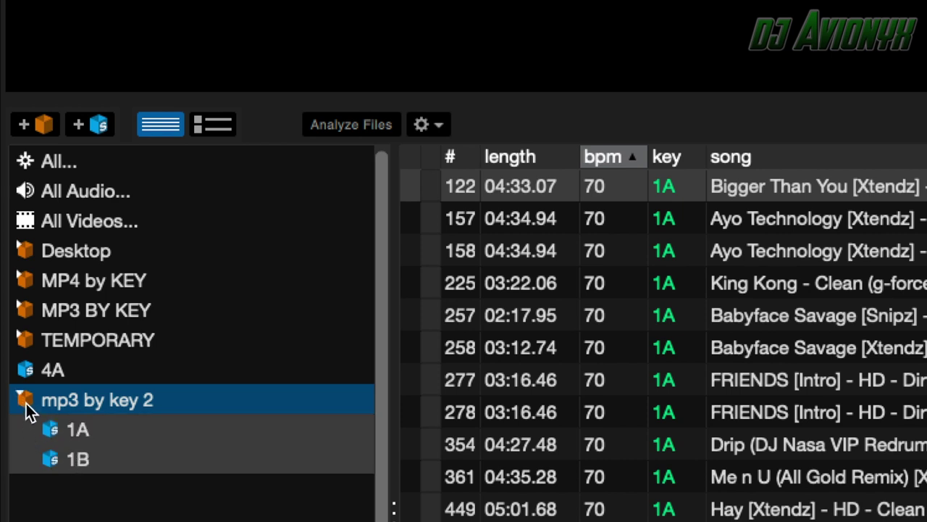
pyautogui.click(25, 403)
pyautogui.click(26, 309)
pyautogui.scroll(-1, 116, 368)
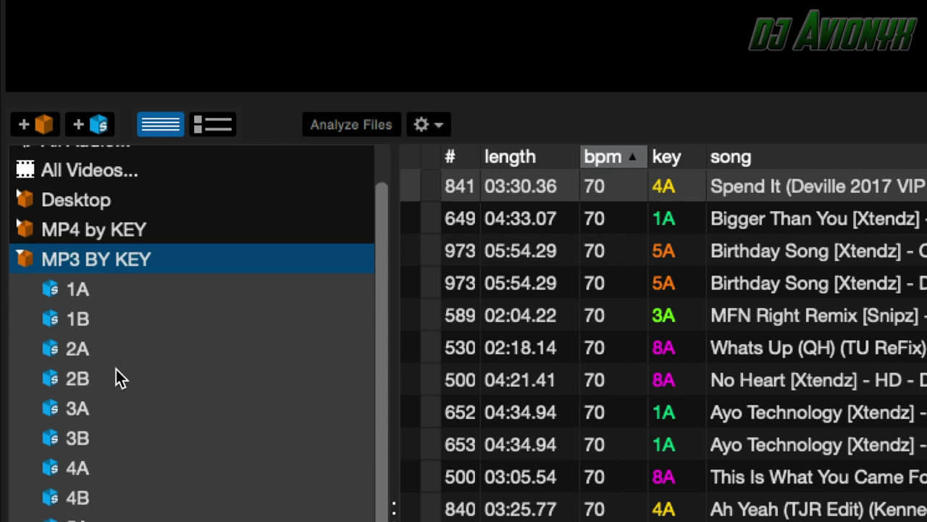
pyautogui.scroll(-3, 116, 369)
pyautogui.scroll(3, 135, 472)
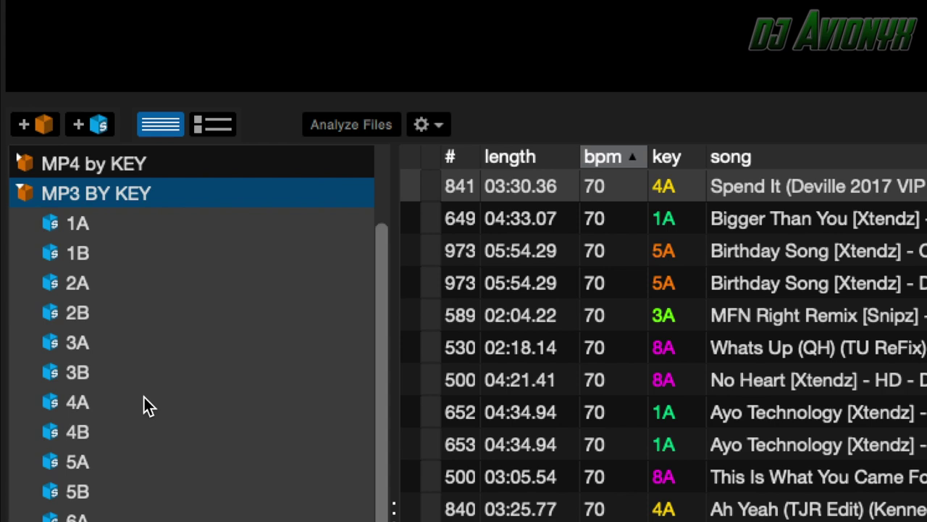
# - Browse the songs in MP3 BY KEY's 1A, 2A, 3B and 3A subcrates
pyautogui.click(80, 233)
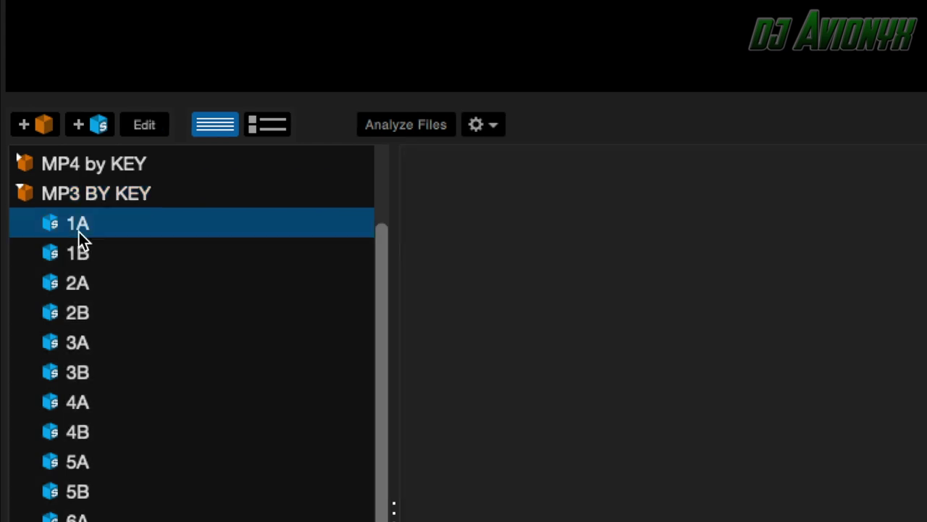
pyautogui.scroll(-10, 781, 322)
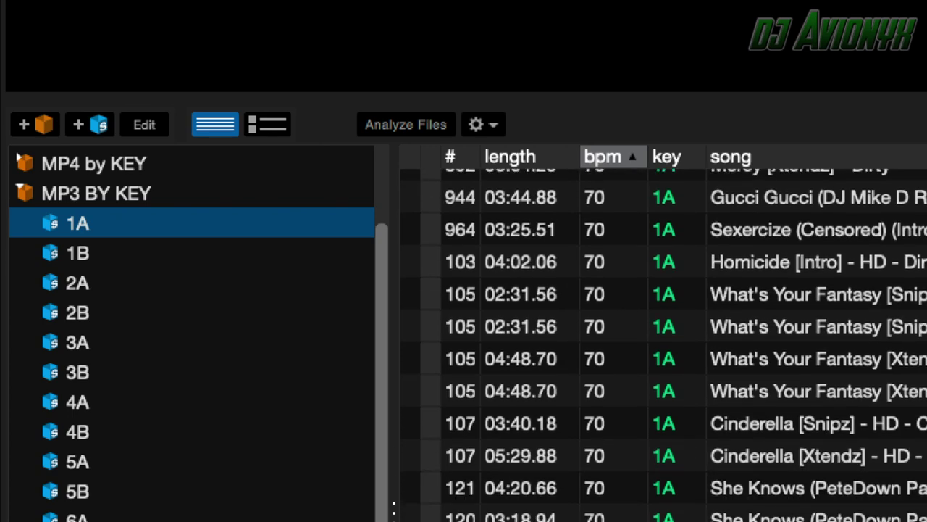
pyautogui.scroll(-5, 786, 507)
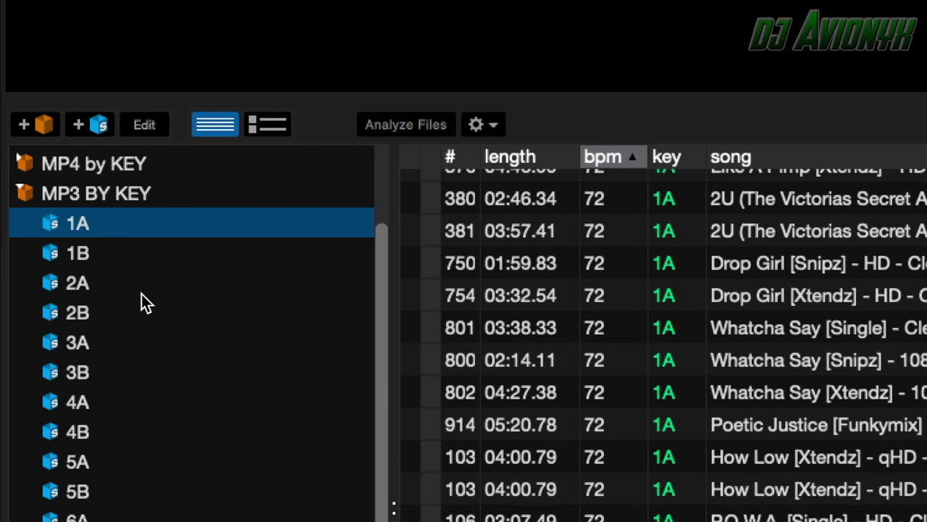
pyautogui.click(97, 285)
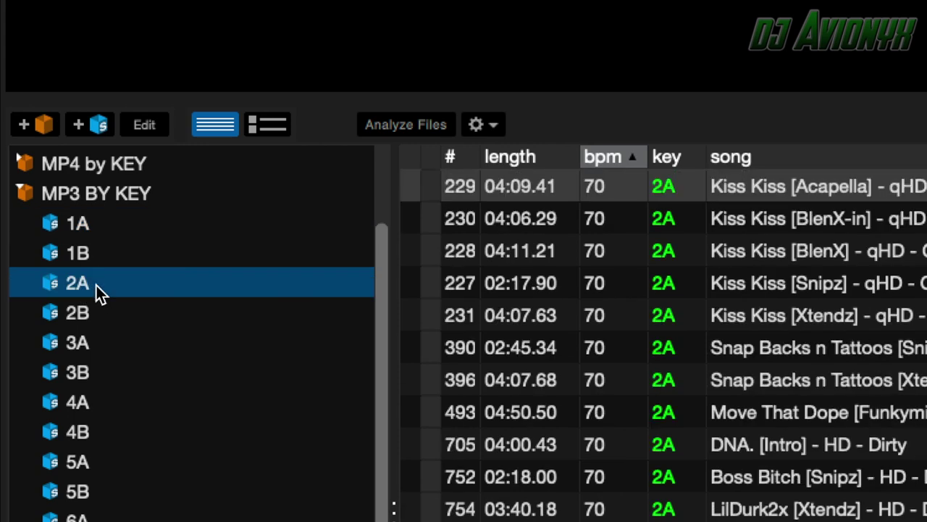
pyautogui.click(91, 225)
pyautogui.click(86, 290)
pyautogui.click(88, 362)
pyautogui.click(85, 344)
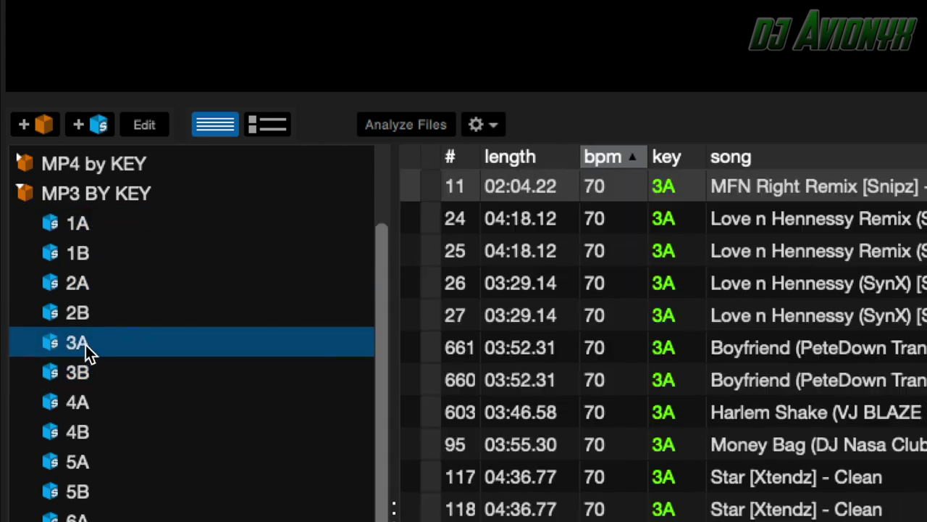
# - Collapse MP3 BY KEY, expand mp3 by key 2 and list its 1A crate's songs
pyautogui.click(23, 193)
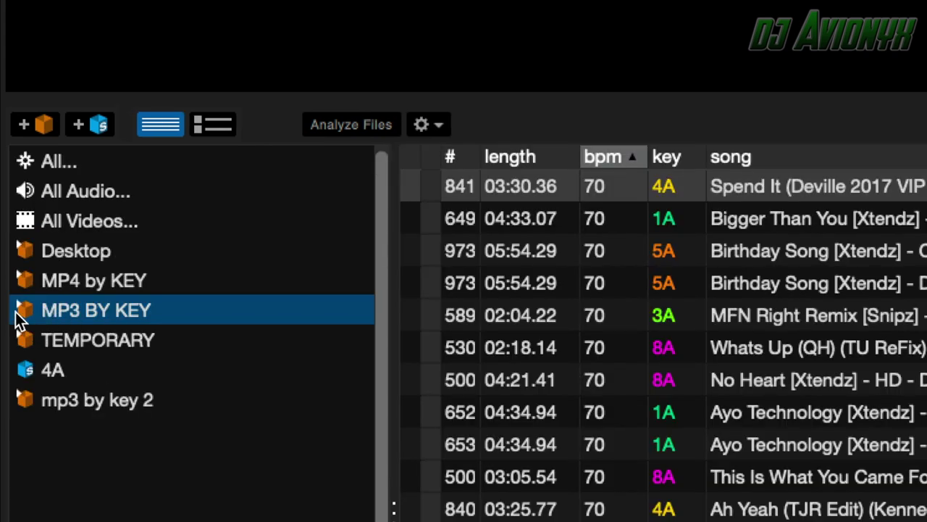
pyautogui.click(22, 400)
pyautogui.click(76, 429)
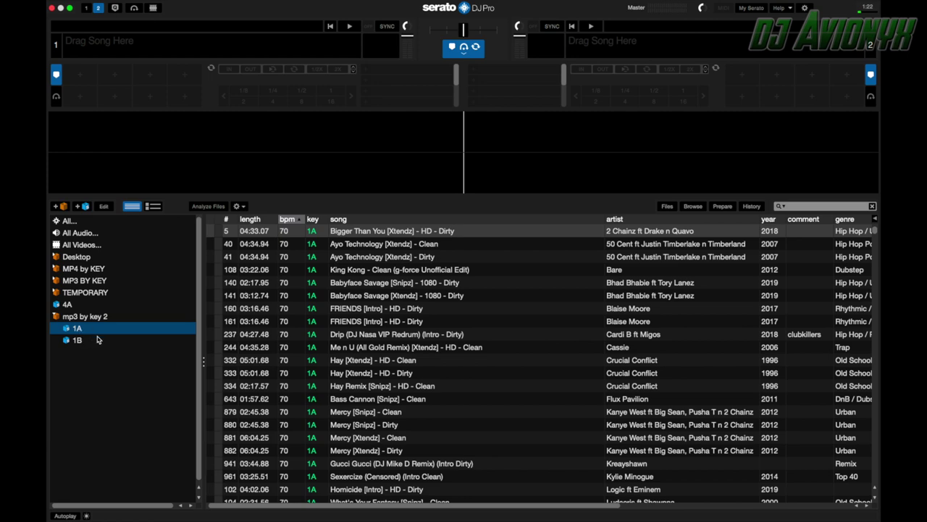
# - Expand MP3 BY KEY and list the songs in its 1A and then 12B subcrates
pyautogui.click(58, 282)
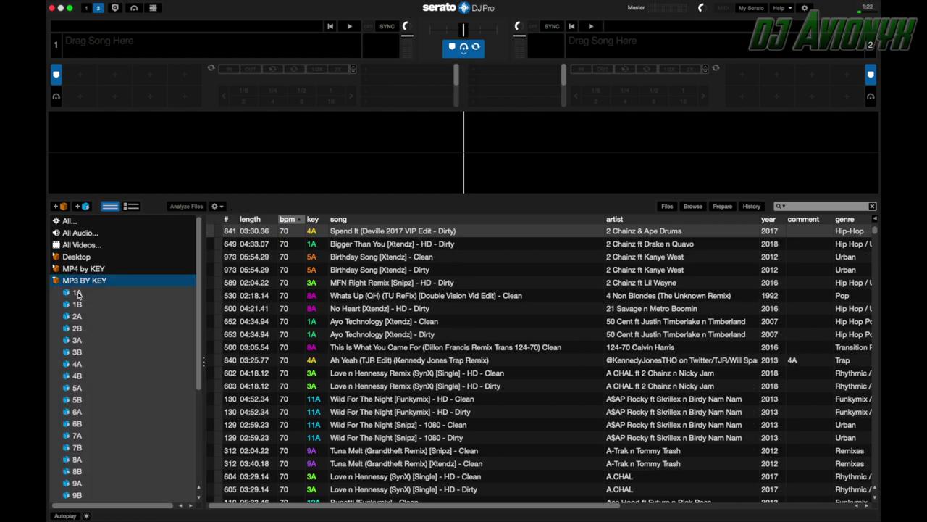
pyautogui.click(77, 292)
pyautogui.scroll(-1, 87, 299)
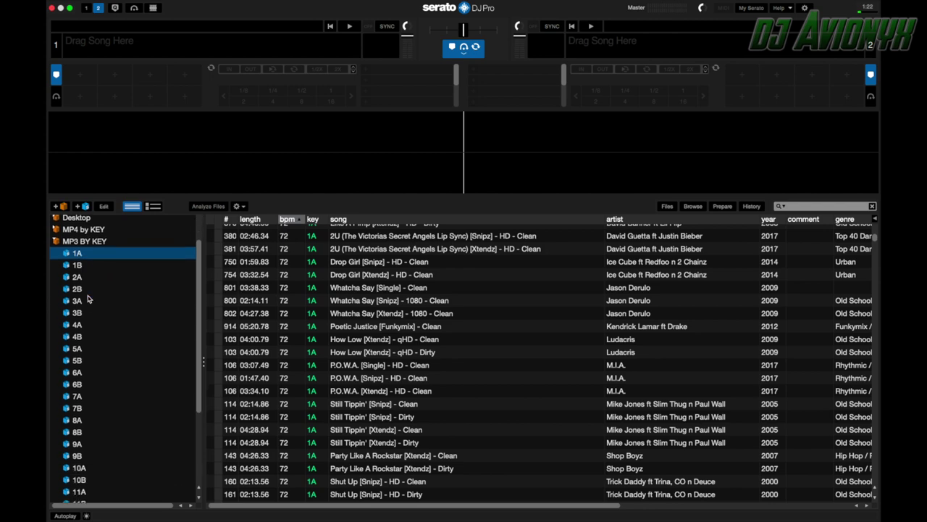
pyautogui.scroll(-5, 87, 299)
pyautogui.click(80, 443)
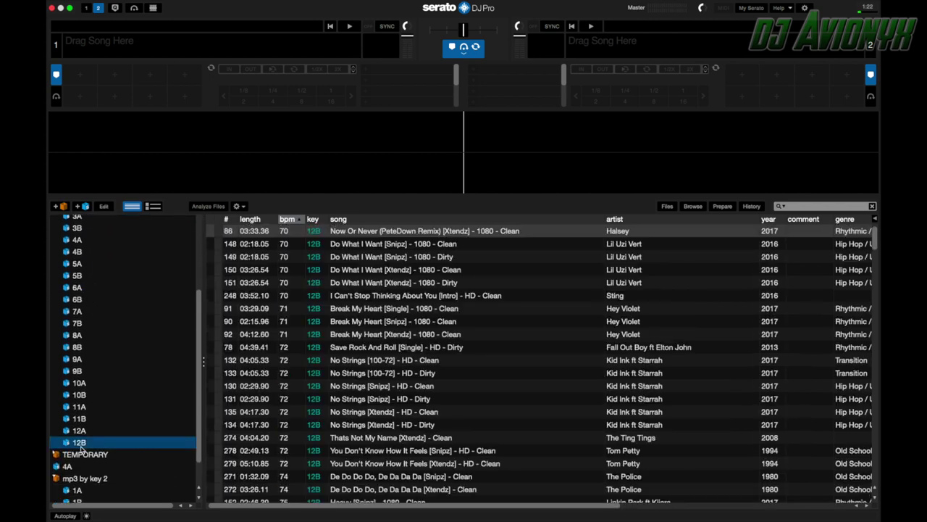
pyautogui.scroll(5, 105, 425)
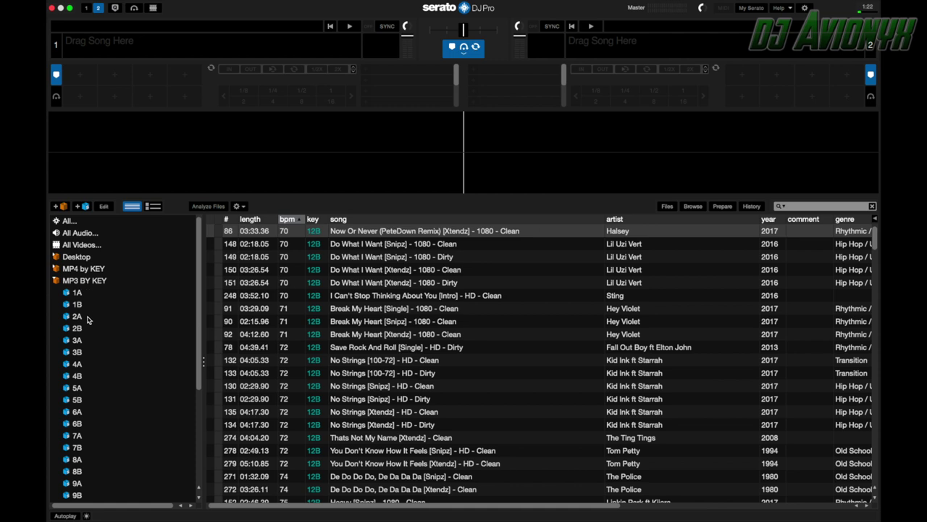
pyautogui.scroll(-1, 106, 331)
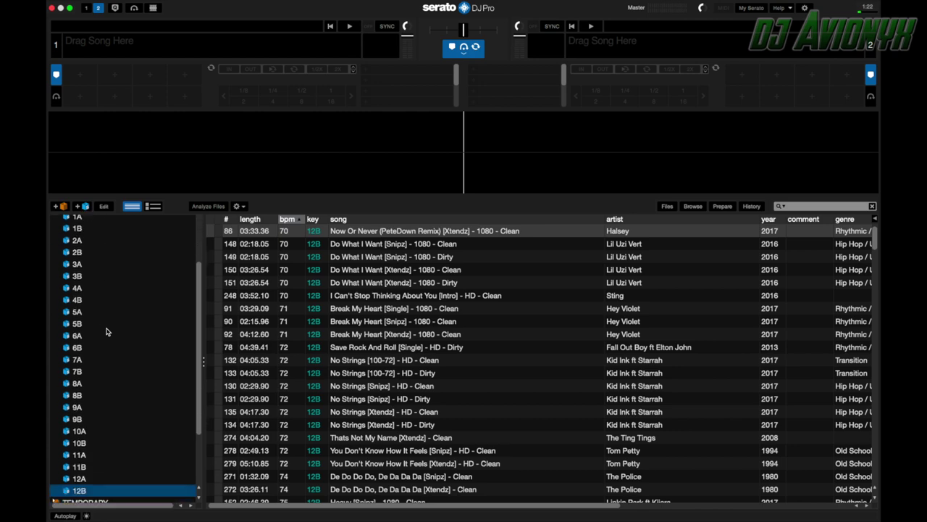
pyautogui.scroll(1, 102, 324)
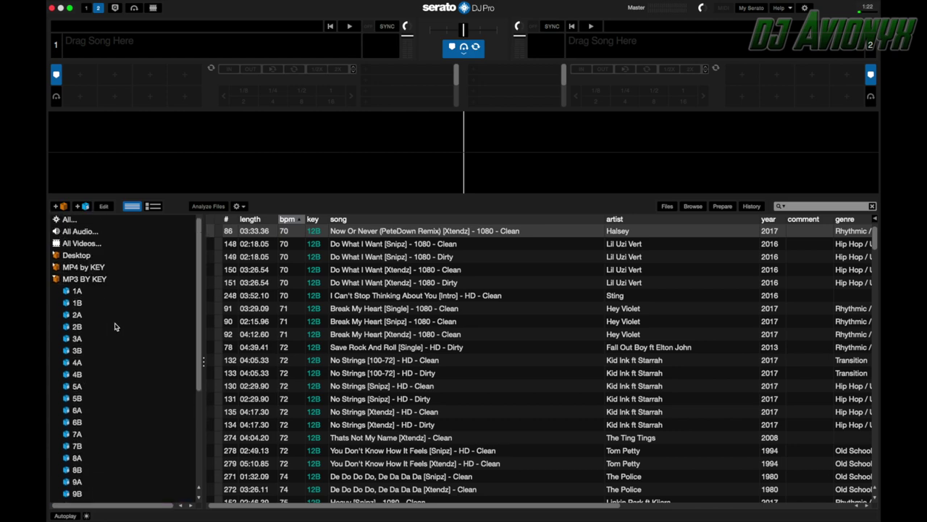